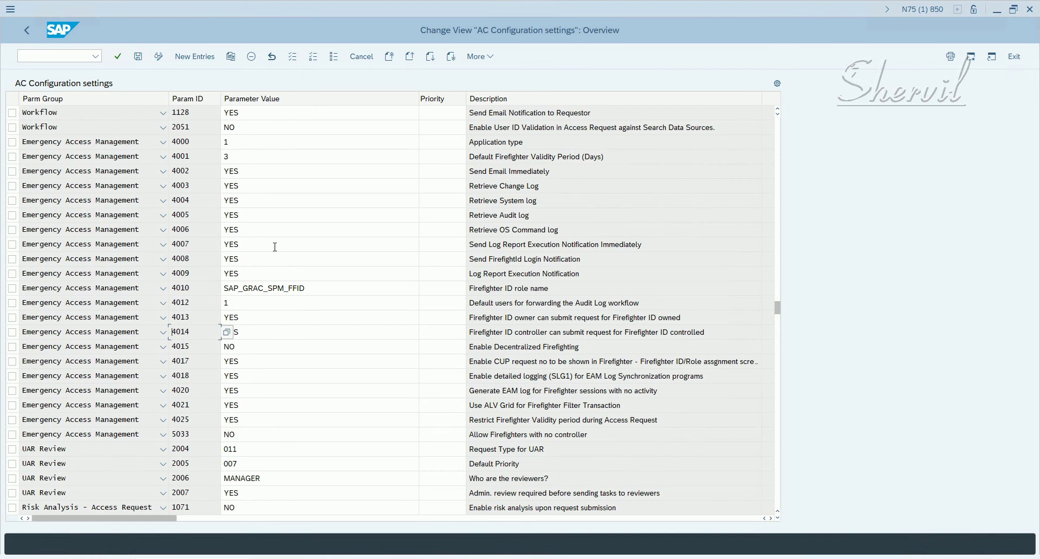
# - Check the GRC Firefighter values for parameters 4000 and 4001, then switch to the ECC Security Audit window
pyautogui.click(224, 142)
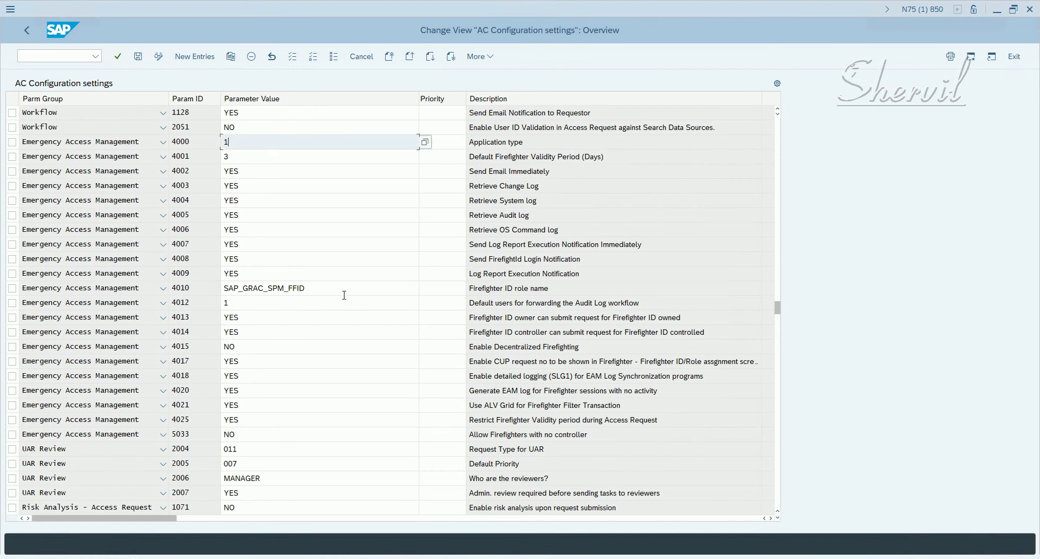
pyautogui.moveTo(341, 288); pyautogui.dragTo(207, 293)
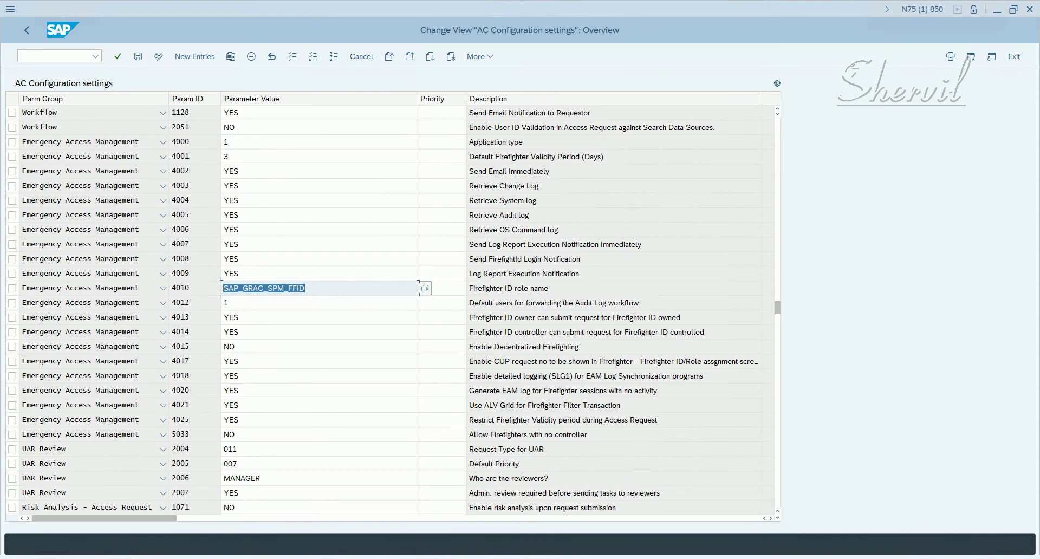
pyautogui.click(182, 517)
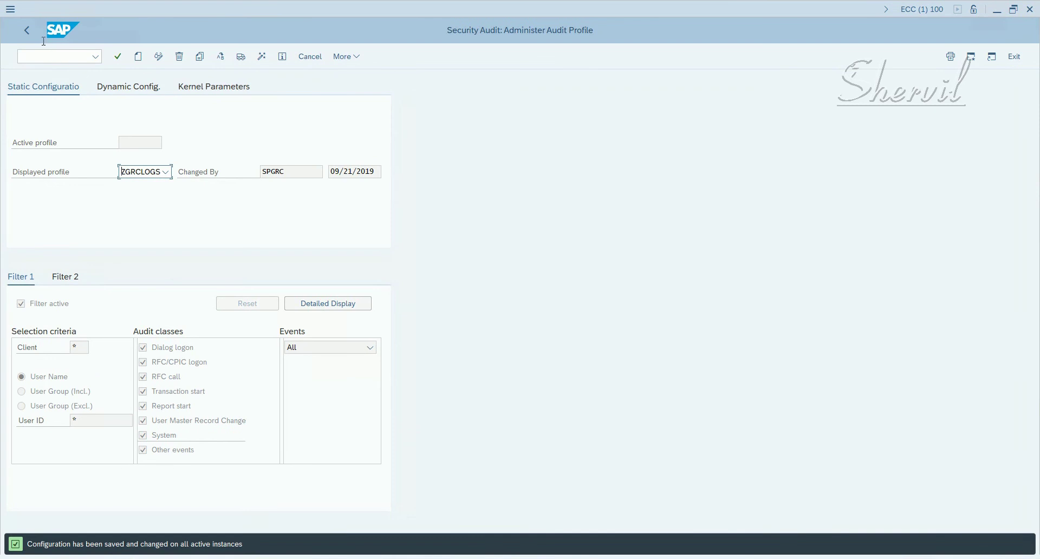
# - Return to SAP Easy Access and open the SAP Reference IMG through SPRO on ECC
pyautogui.click(29, 37)
pyautogui.write('spro')
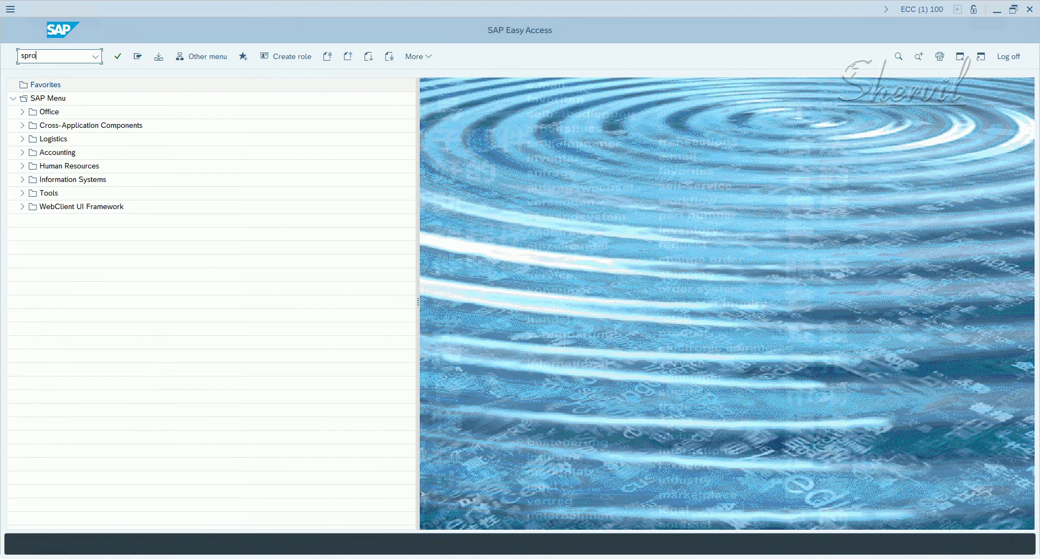
pyautogui.press('Return')
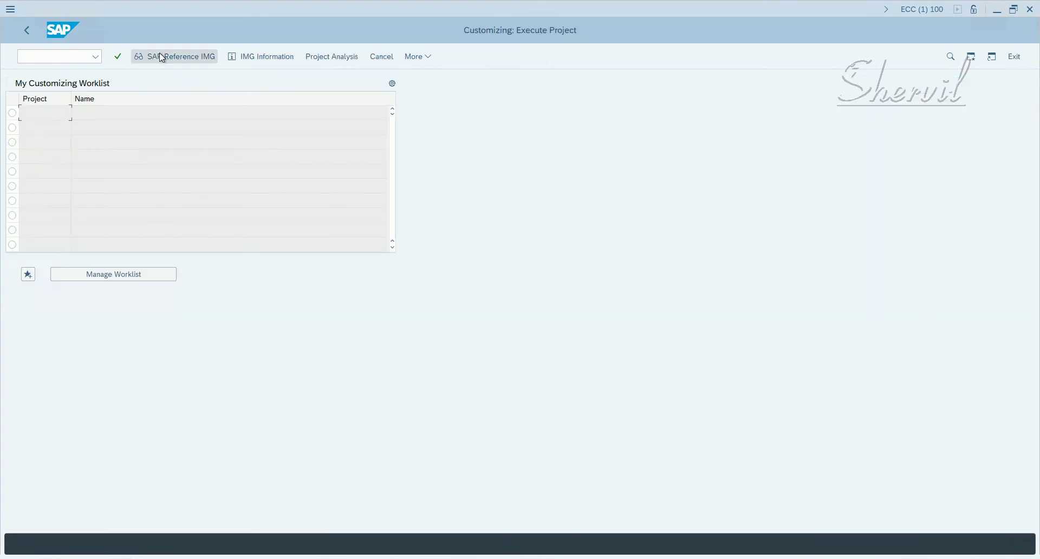
pyautogui.click(160, 56)
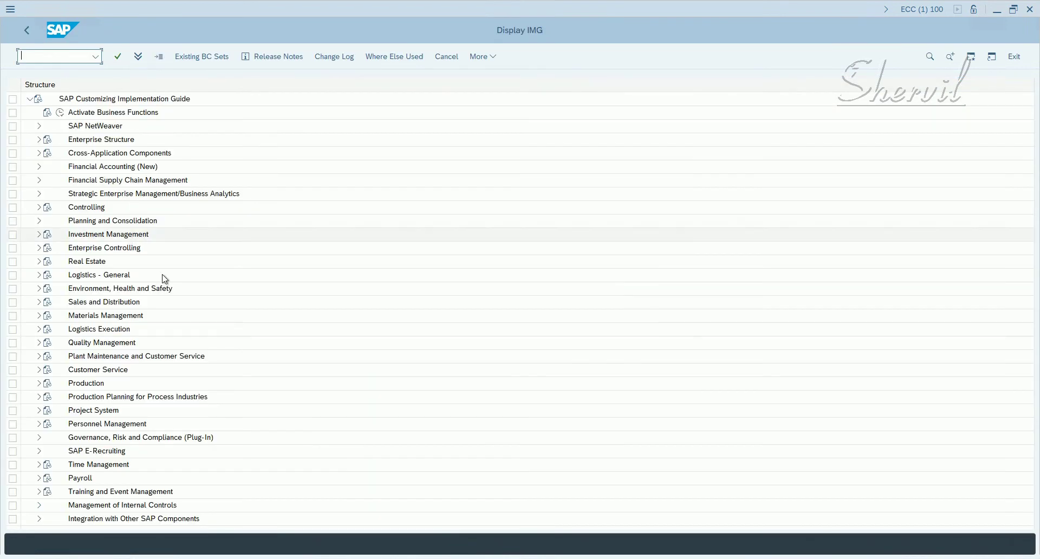
pyautogui.click(103, 441)
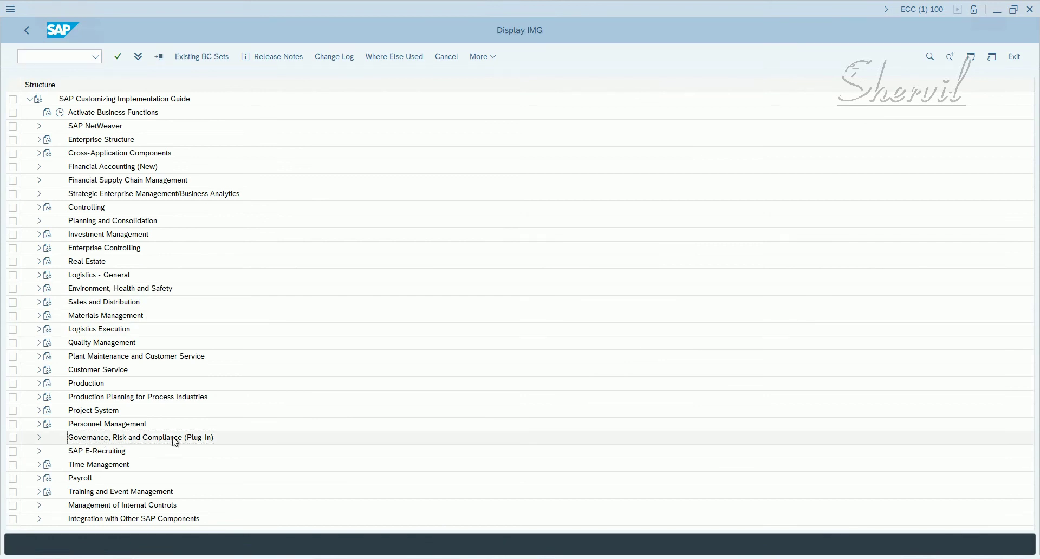
pyautogui.click(495, 57)
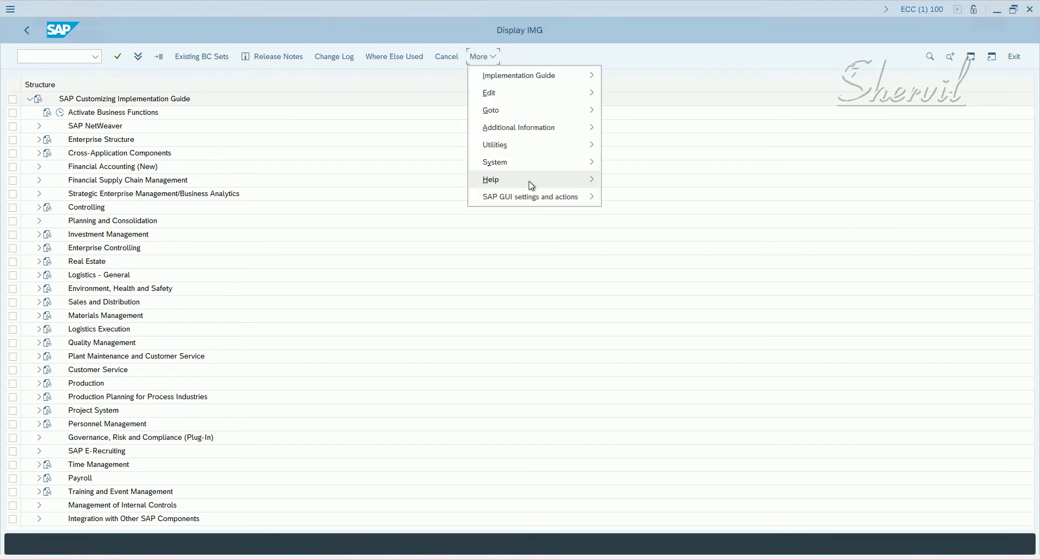
pyautogui.moveTo(495, 161)
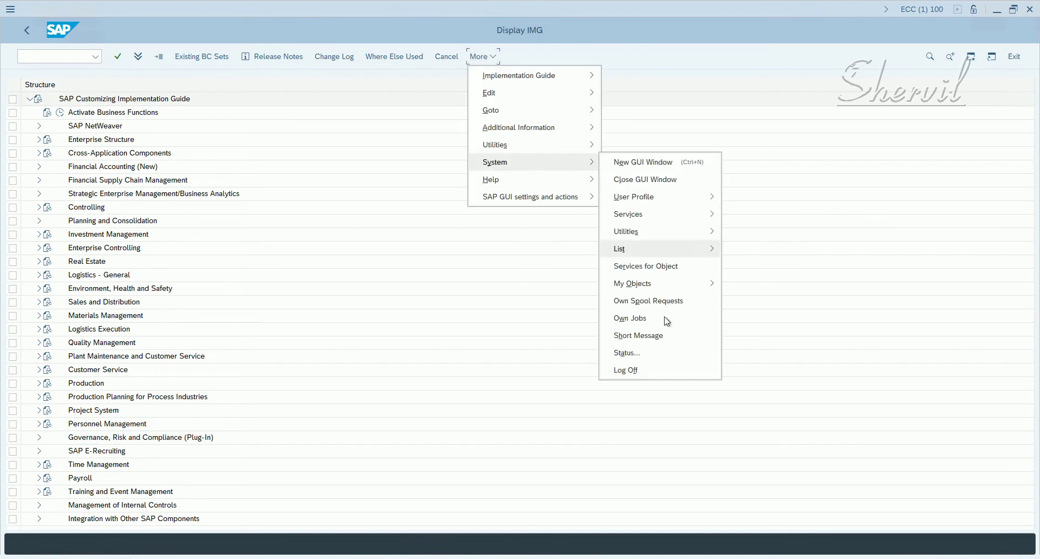
# - Open System Status and review the installed software components, including GRCPINW
pyautogui.click(656, 355)
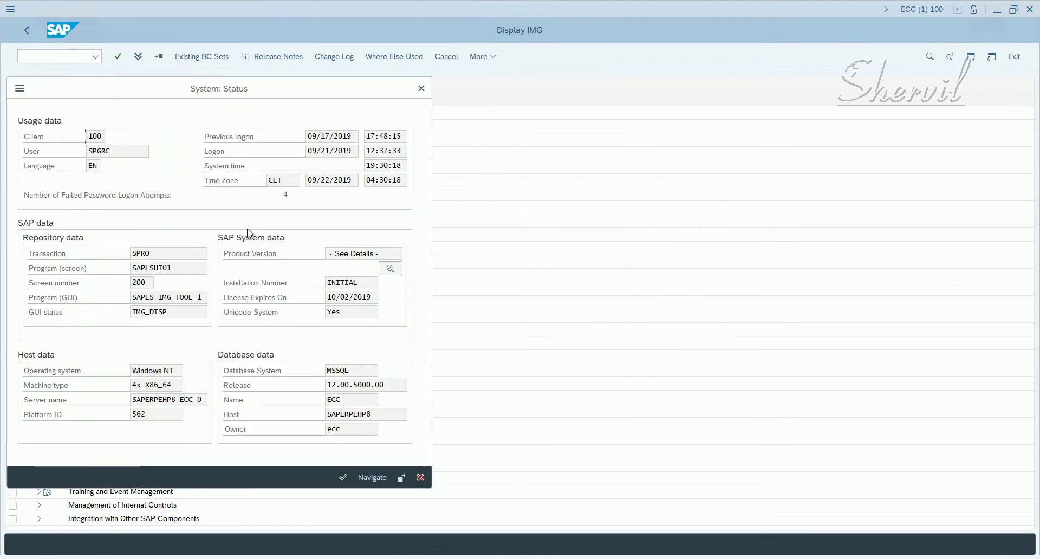
pyautogui.click(392, 267)
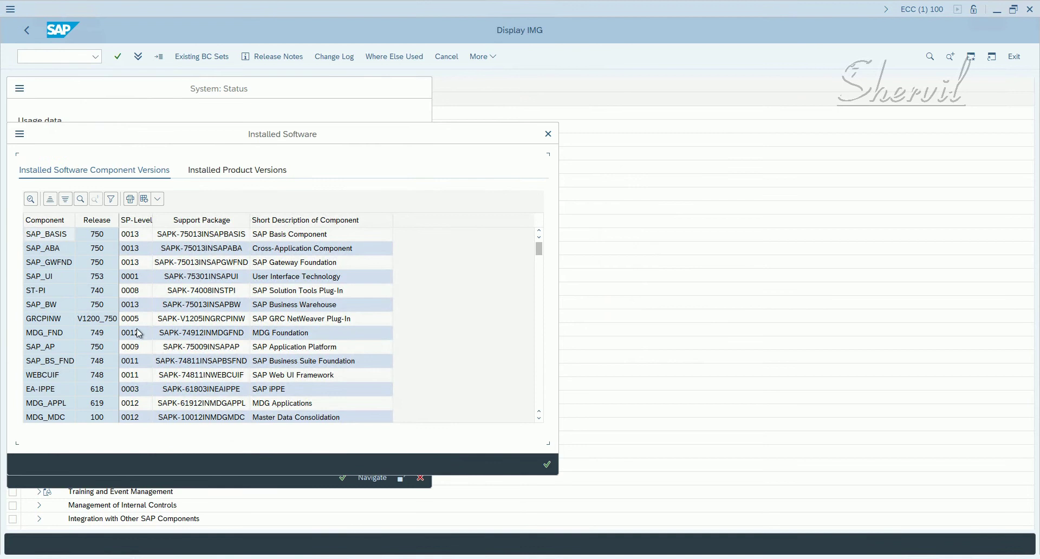
pyautogui.click(52, 321)
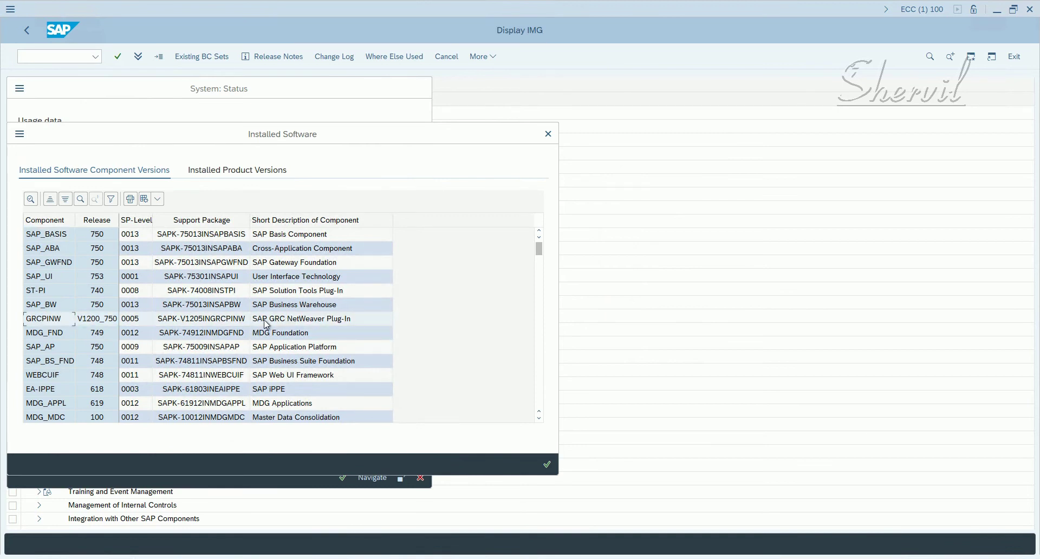
pyautogui.scroll(-3, 266, 324)
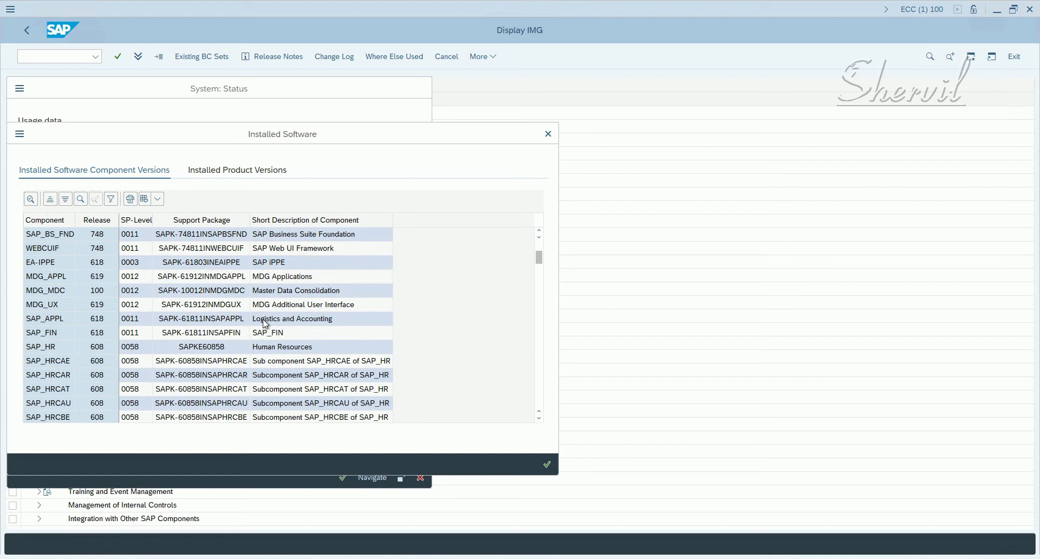
pyautogui.scroll(-5, 302, 319)
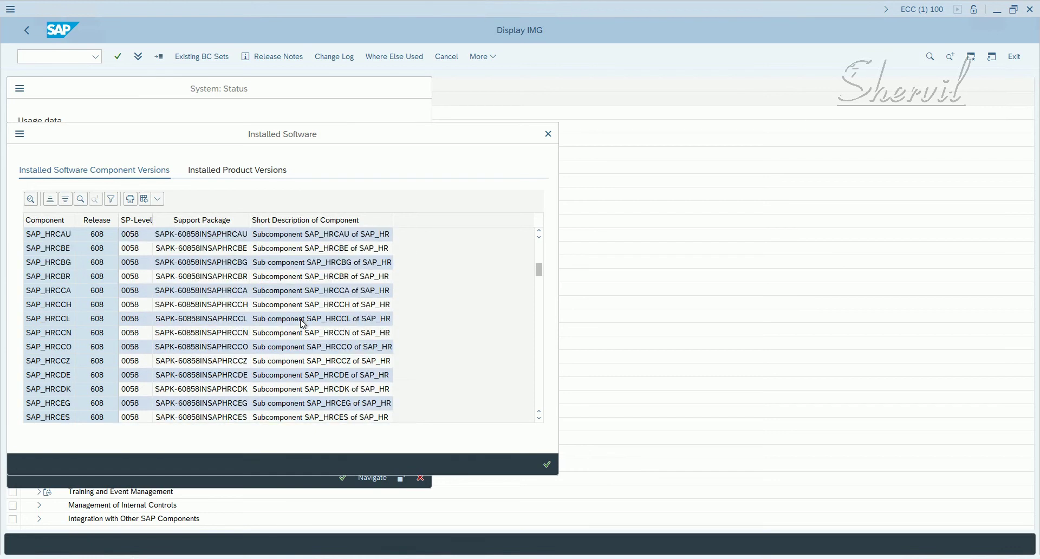
pyautogui.scroll(-3, 303, 321)
pyautogui.scroll(-3, 305, 324)
pyautogui.scroll(-3, 305, 323)
pyautogui.scroll(-3, 303, 327)
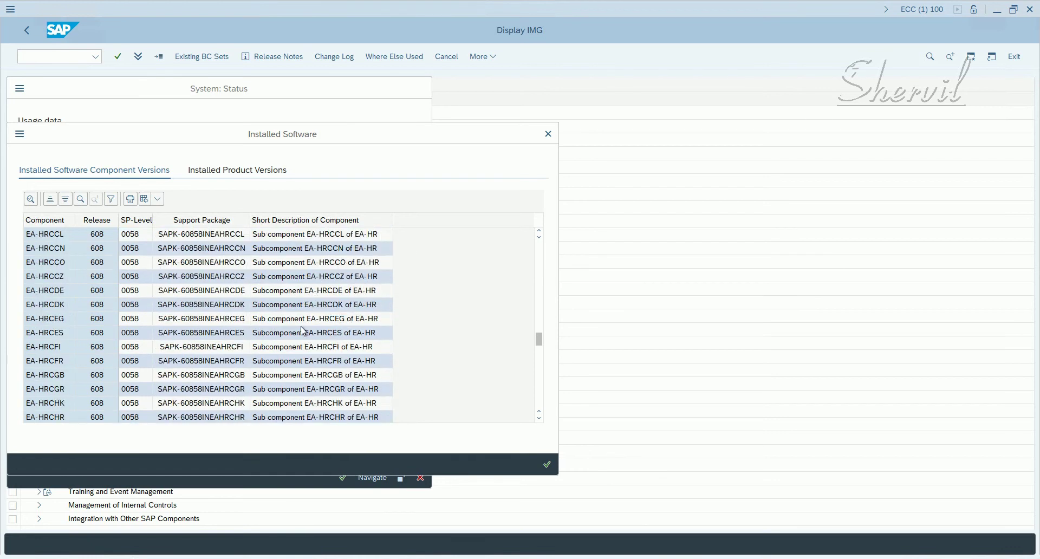
pyautogui.scroll(-3, 302, 331)
pyautogui.scroll(-3, 301, 335)
pyautogui.scroll(-3, 302, 333)
pyautogui.scroll(-3, 301, 331)
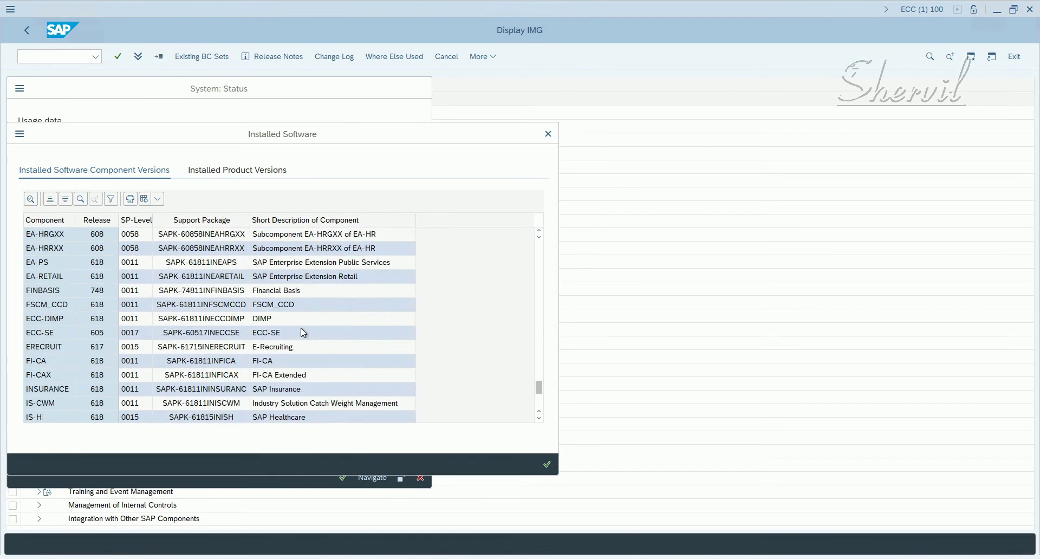
pyautogui.scroll(-3, 302, 332)
pyautogui.scroll(-2, 303, 333)
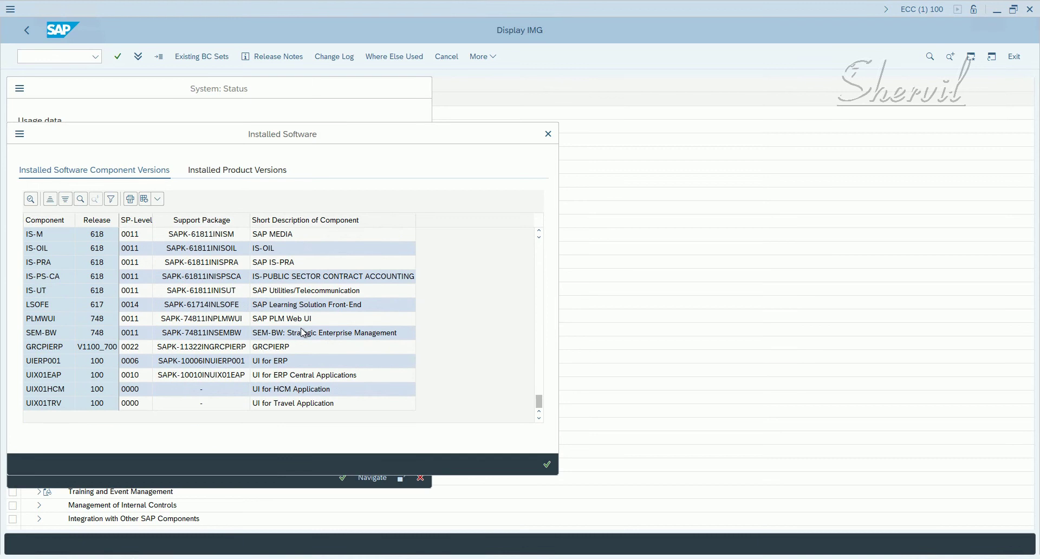
# - Confirm the SAP GRC Access Control V1200 product version, then close Installed Software
pyautogui.click(290, 378)
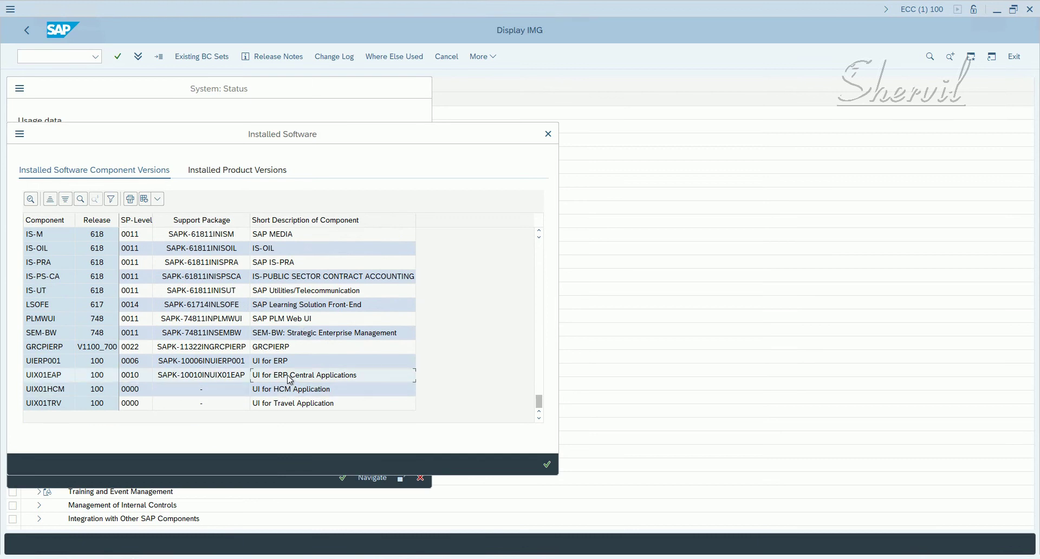
pyautogui.click(283, 362)
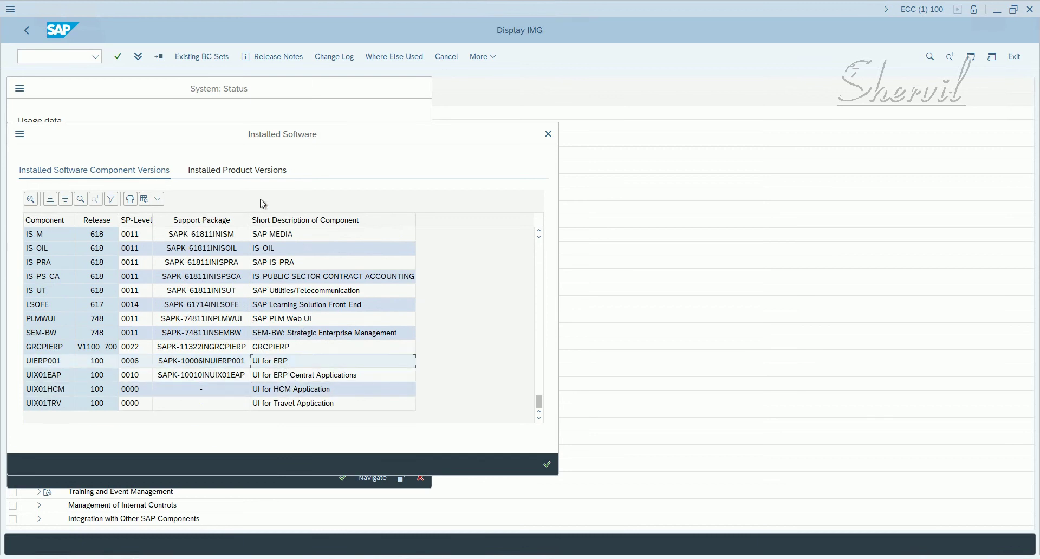
pyautogui.click(238, 172)
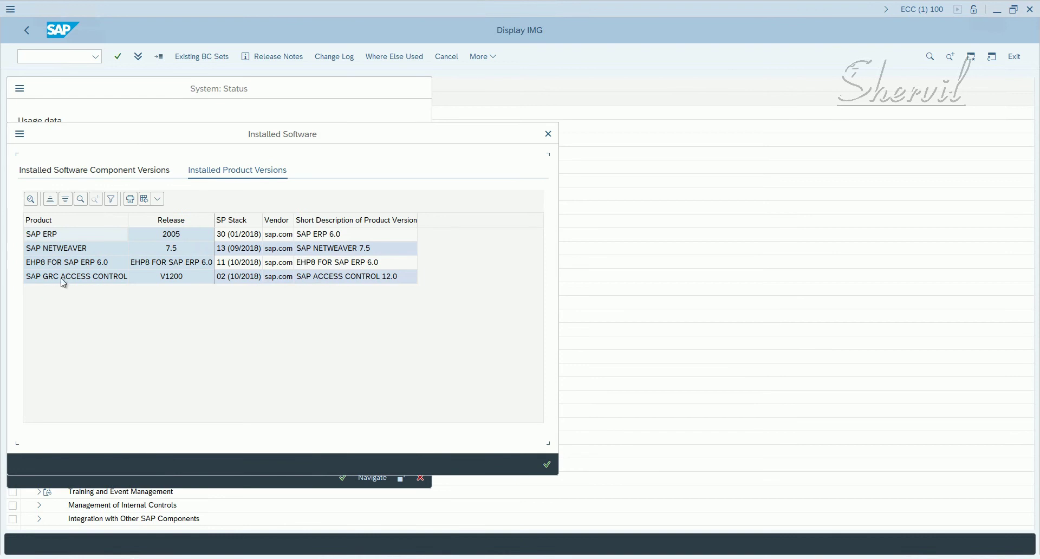
pyautogui.click(238, 277)
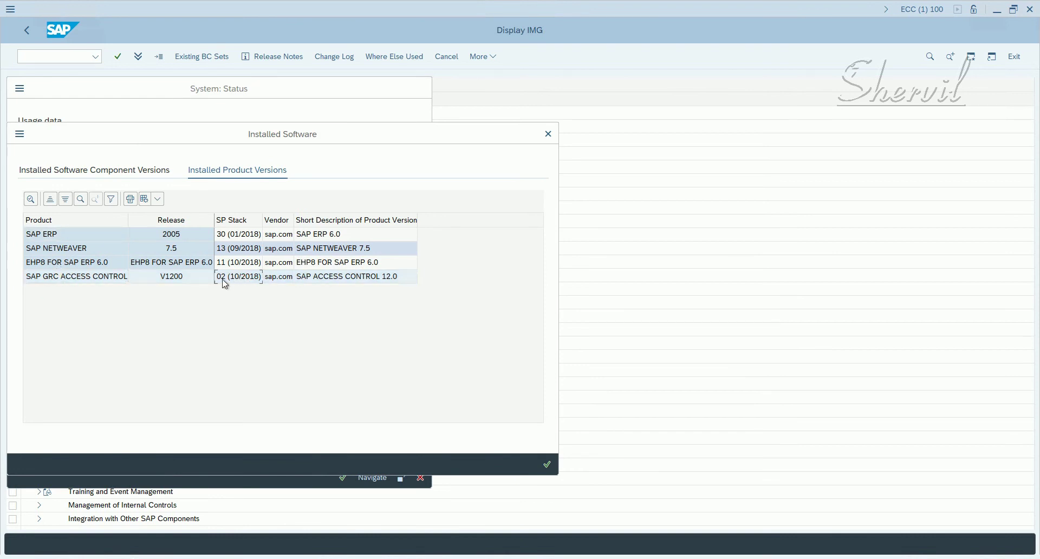
pyautogui.click(548, 133)
# - Close System Status and run Maintain Plug-In Configuration Settings under GRC Plug-In > Access Control
pyautogui.click(421, 480)
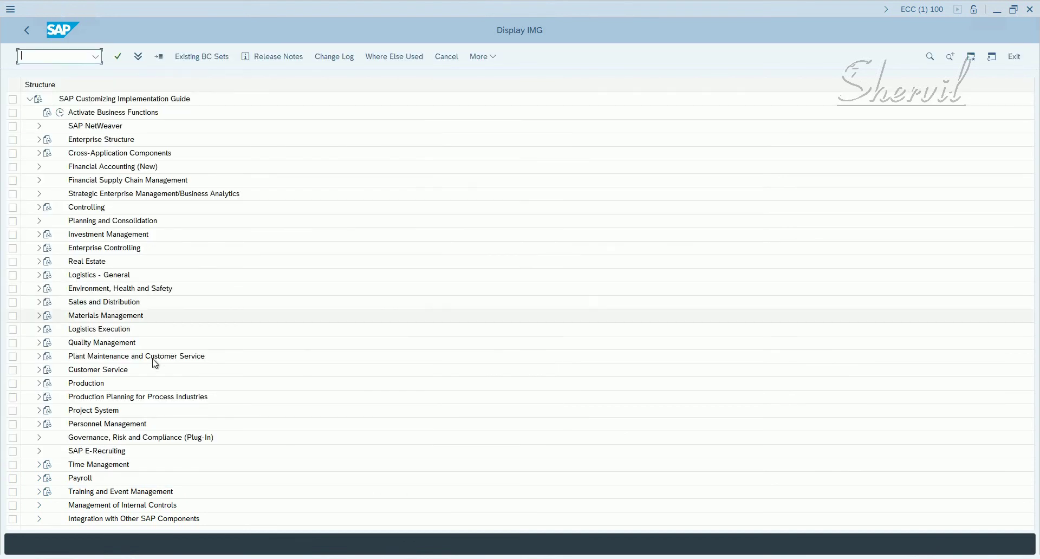
pyautogui.click(84, 439)
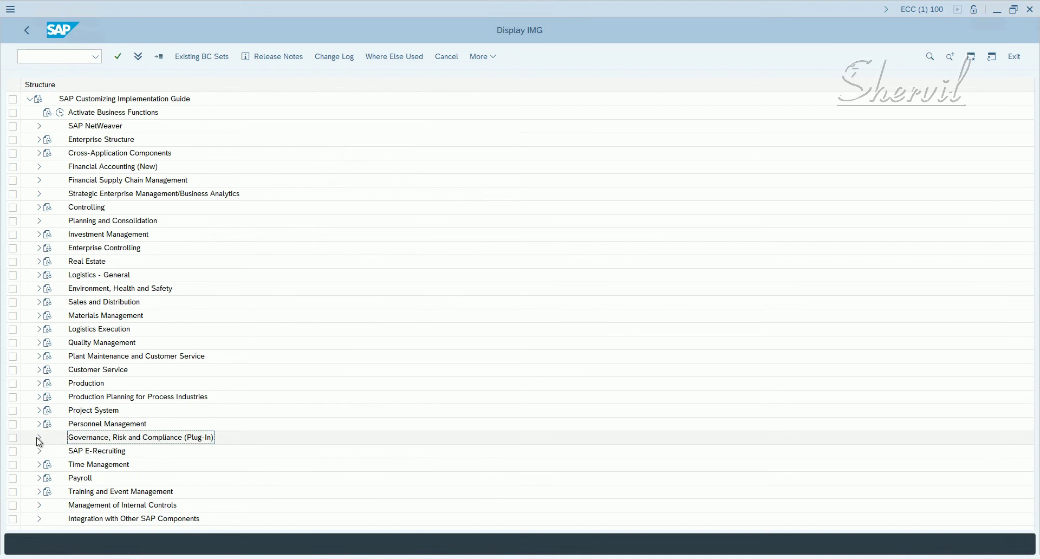
pyautogui.click(39, 440)
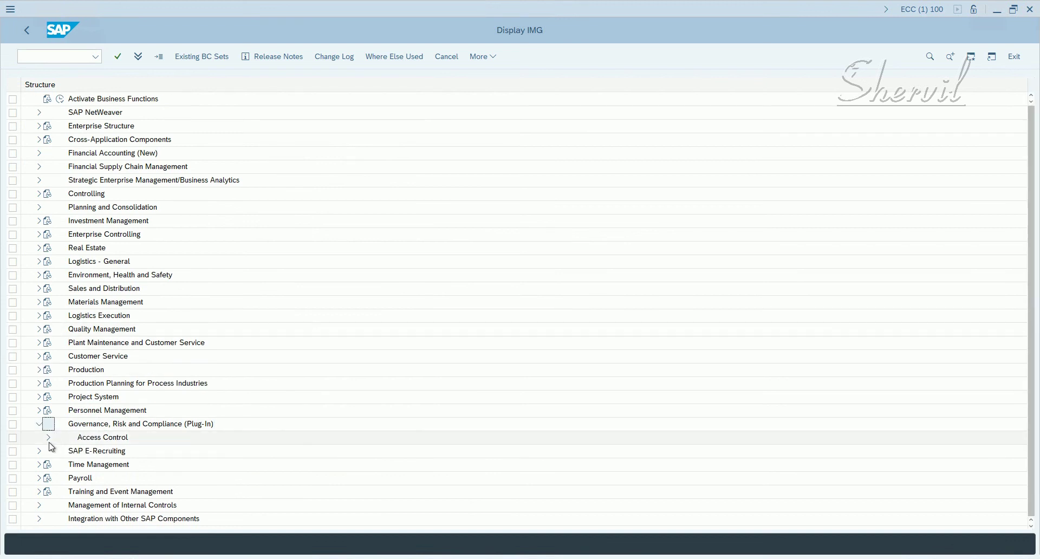
pyautogui.click(48, 437)
pyautogui.scroll(-2, 230, 441)
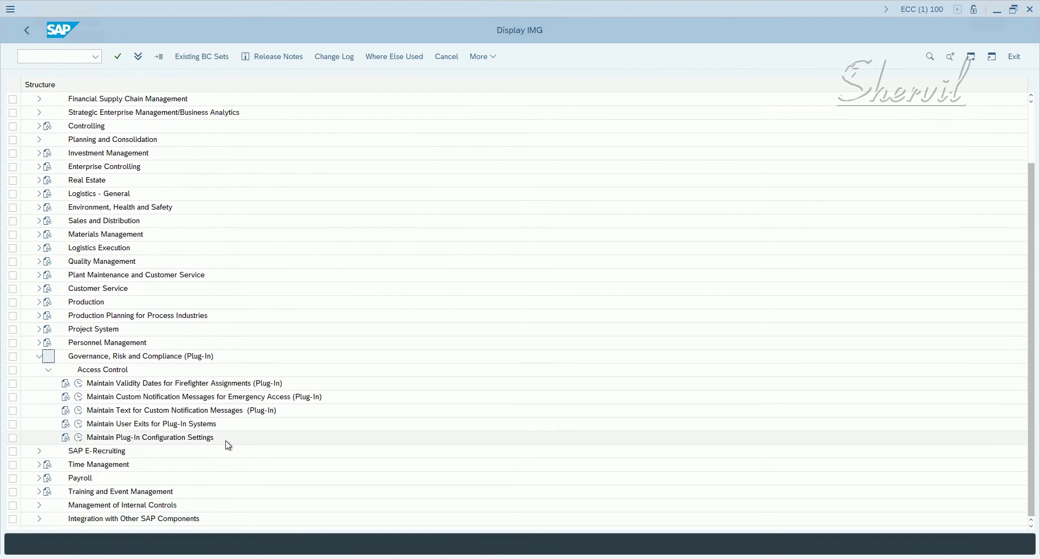
pyautogui.click(139, 440)
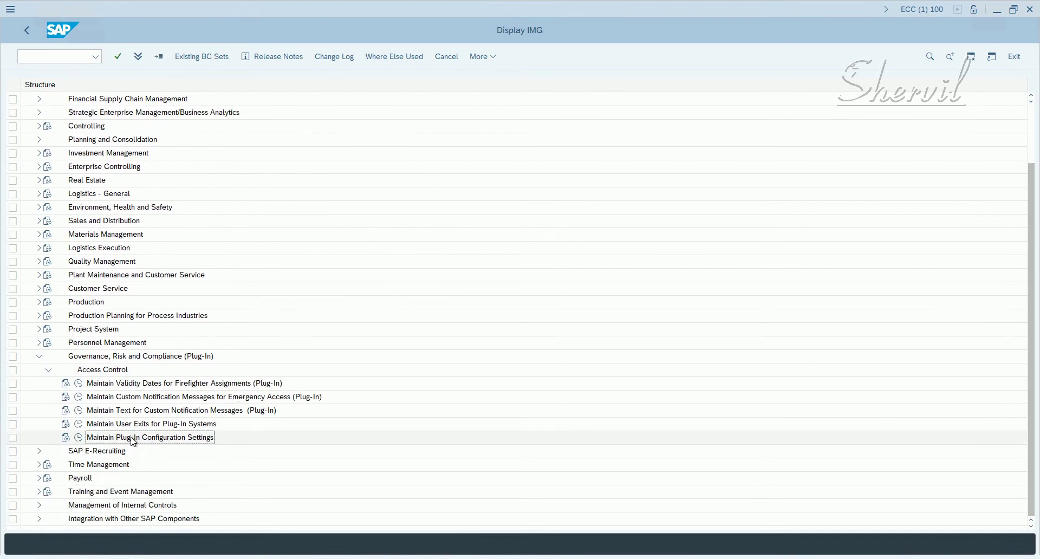
pyautogui.click(66, 438)
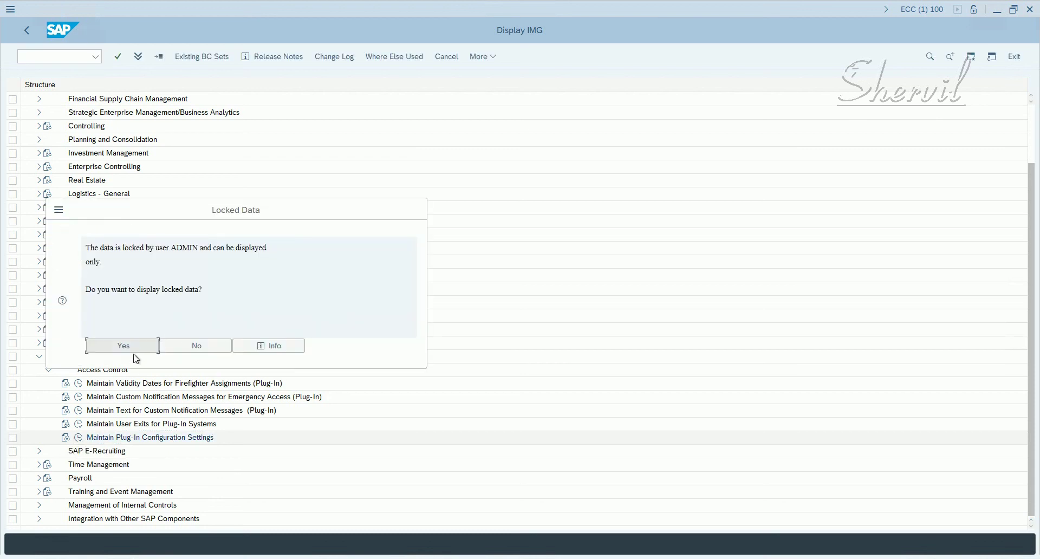
# - Open the locked settings display-only and inspect parameters 4000, 4001, 4008 and 4010
pyautogui.click(119, 351)
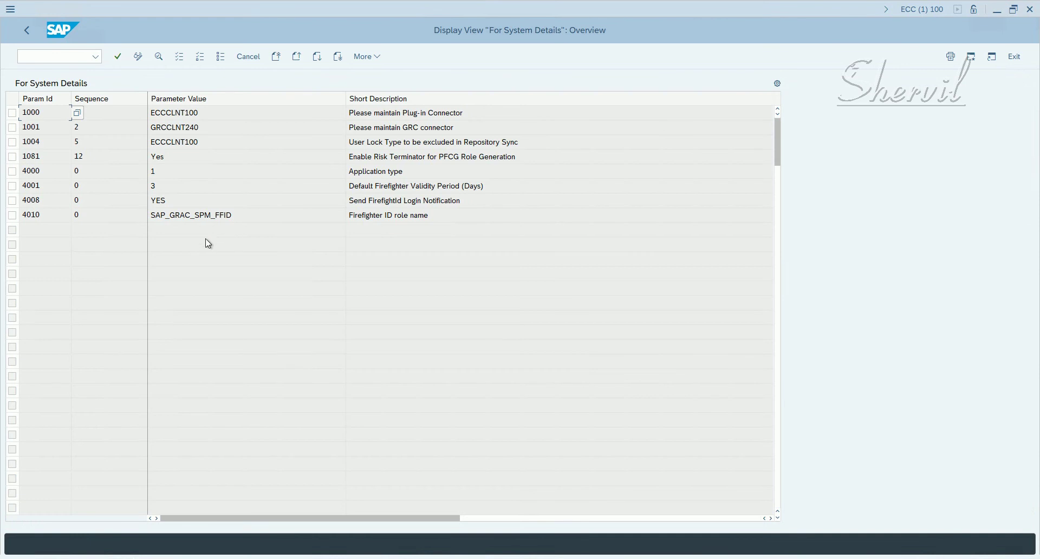
pyautogui.click(188, 210)
pyautogui.doubleClick(45, 175)
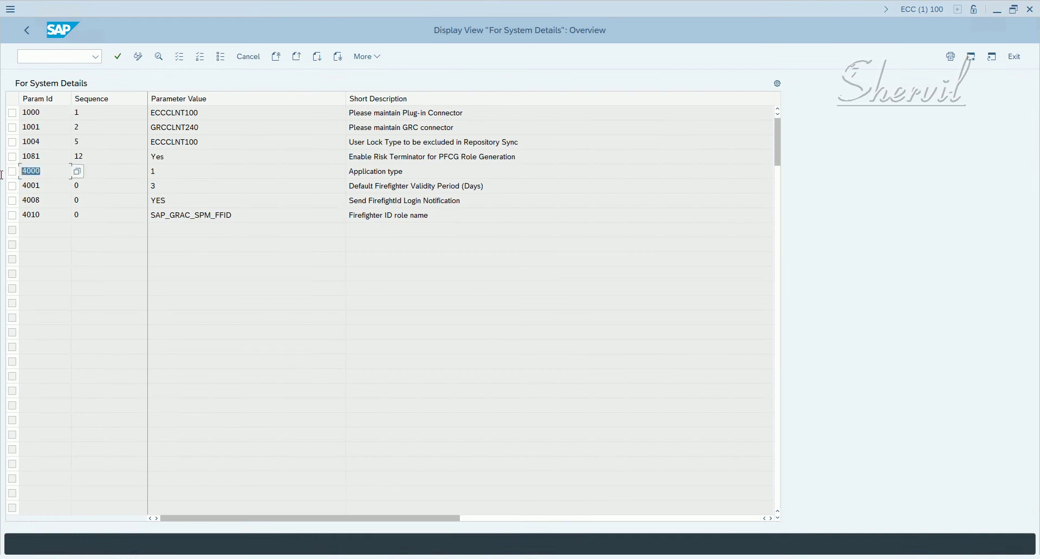
pyautogui.doubleClick(57, 186)
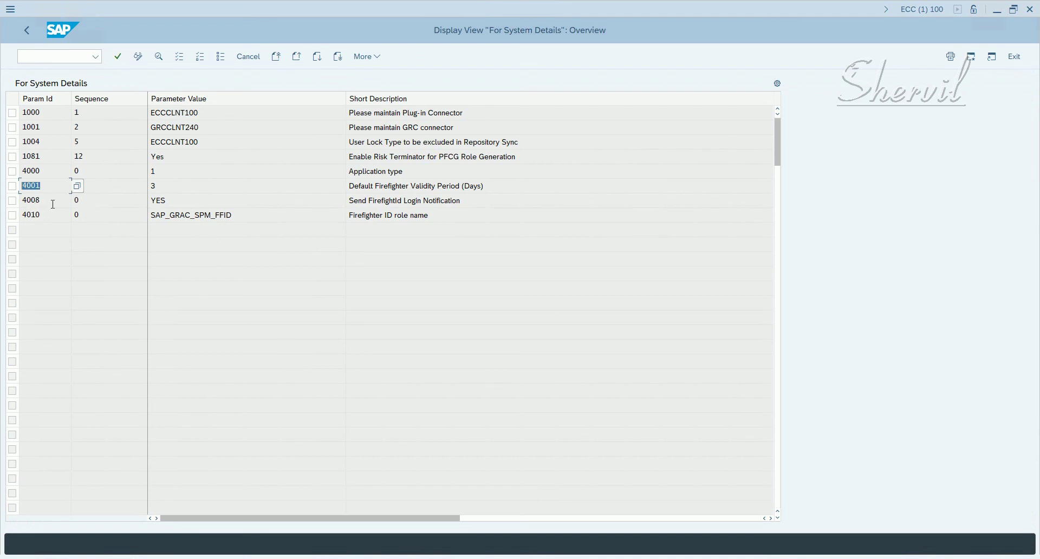
pyautogui.doubleClick(49, 202)
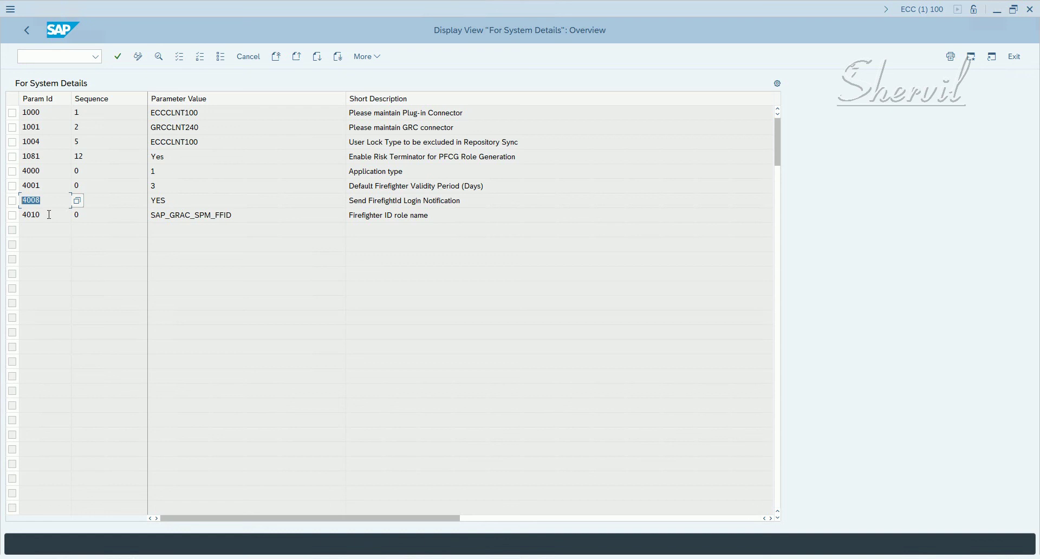
pyautogui.click(49, 215)
pyautogui.doubleClick(19, 202)
pyautogui.doubleClick(35, 216)
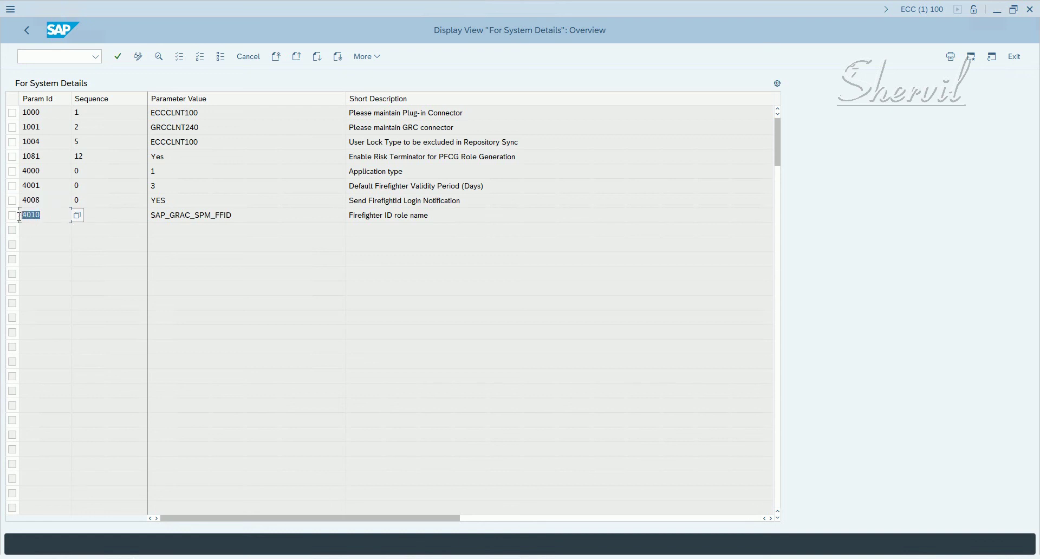
# - Mark rows 4000, 4001 and 4010, then return to Display IMG
pyautogui.doubleClick(26, 171)
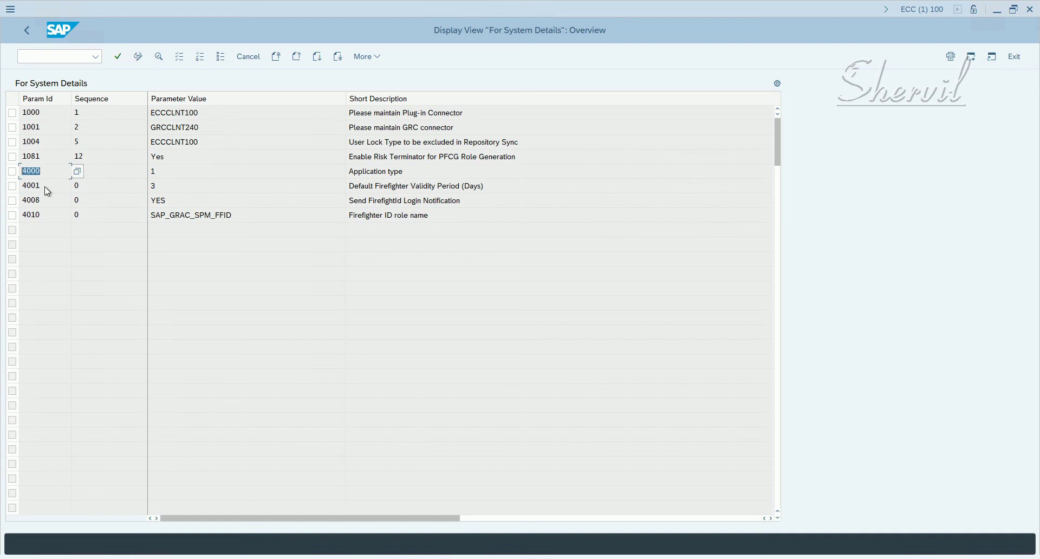
pyautogui.doubleClick(37, 187)
pyautogui.doubleClick(36, 212)
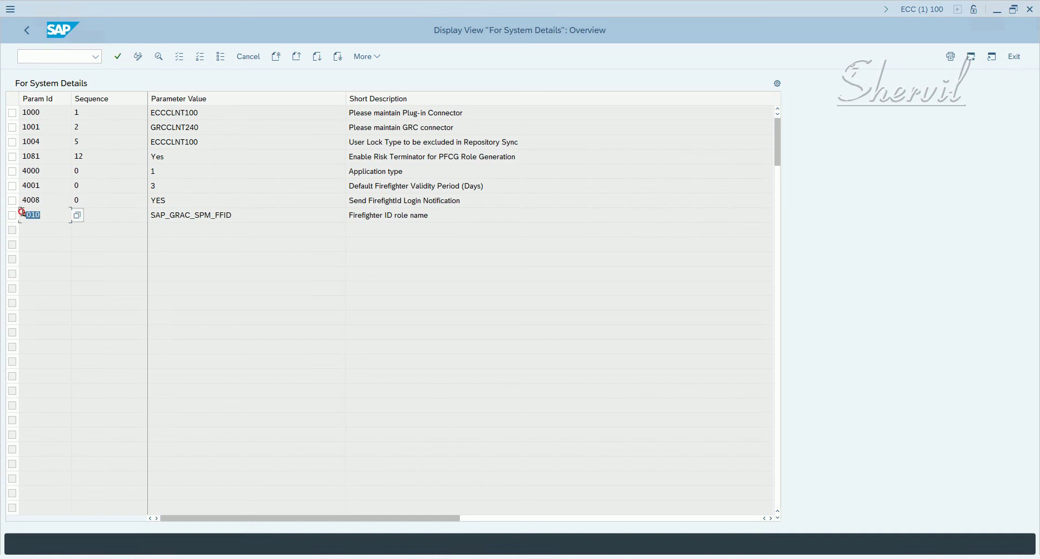
pyautogui.click(158, 217)
pyautogui.doubleClick(17, 216)
pyautogui.press('Tab')
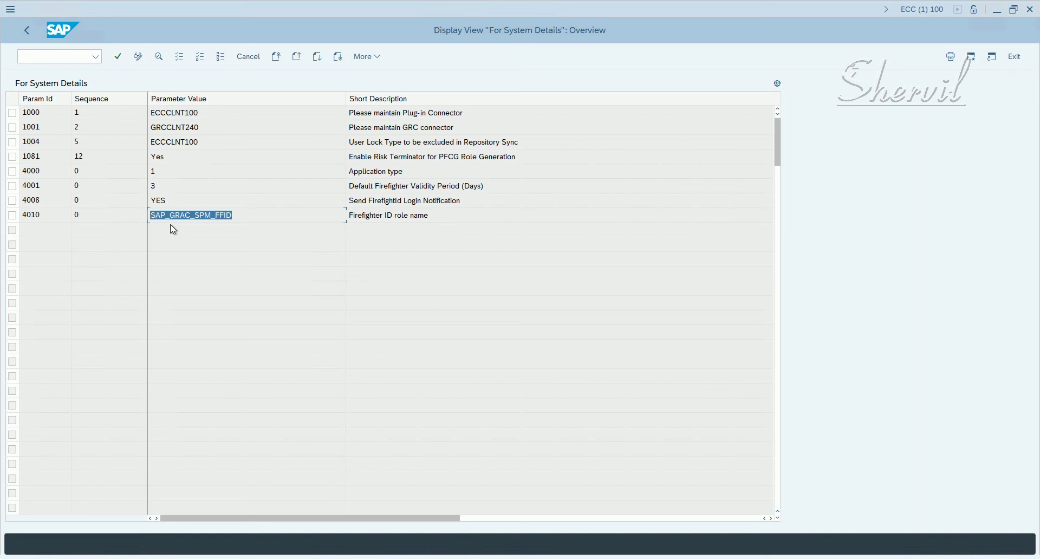
pyautogui.click(254, 211)
pyautogui.click(12, 171)
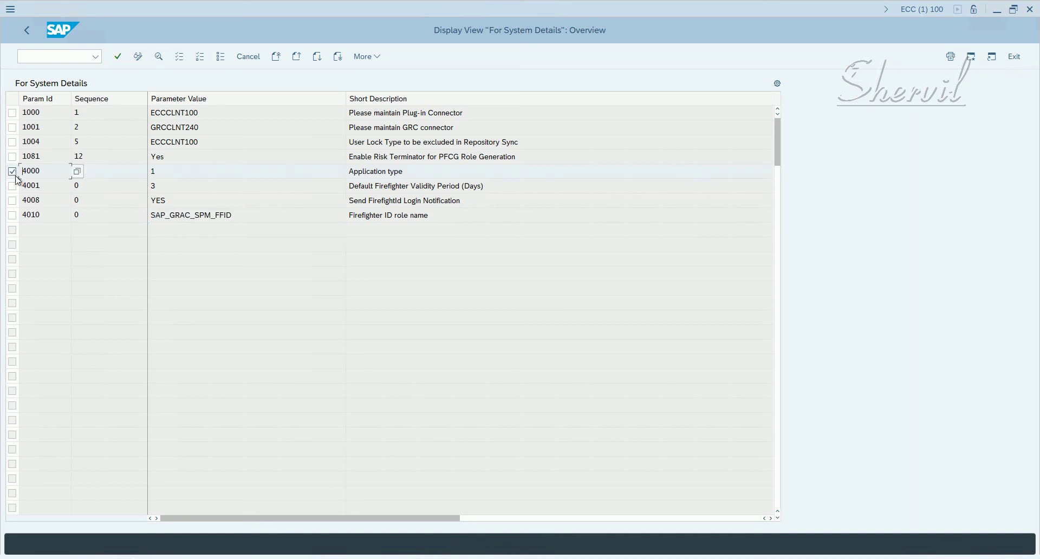
pyautogui.click(12, 215)
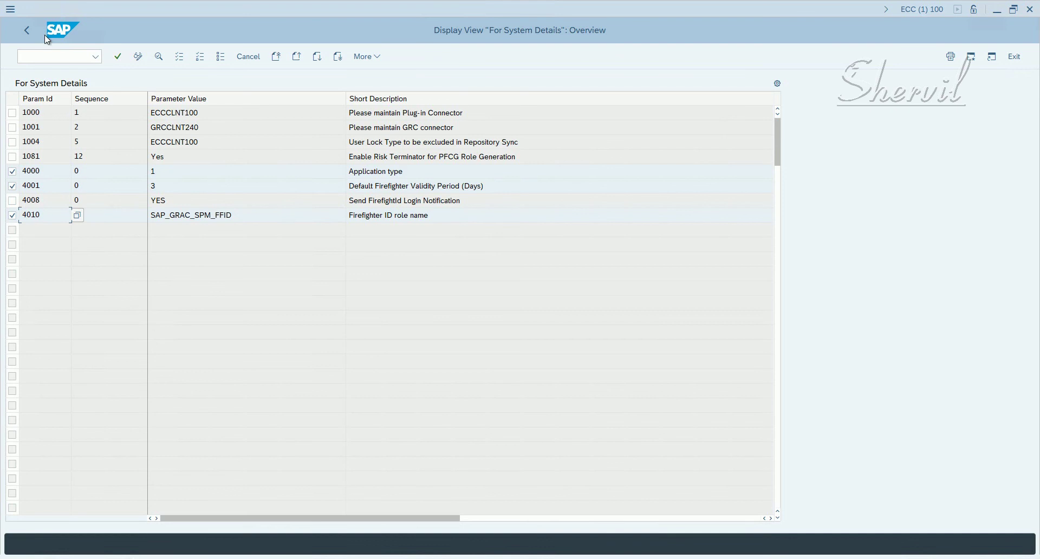
pyautogui.click(28, 30)
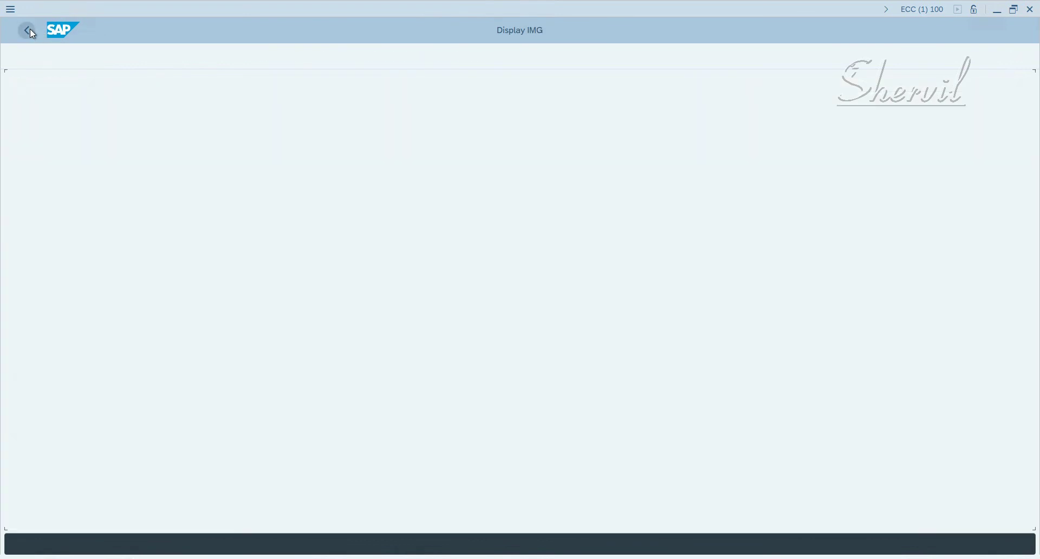
# - List all lock entries in SM12 with the user name filter cleared
pyautogui.click(28, 30)
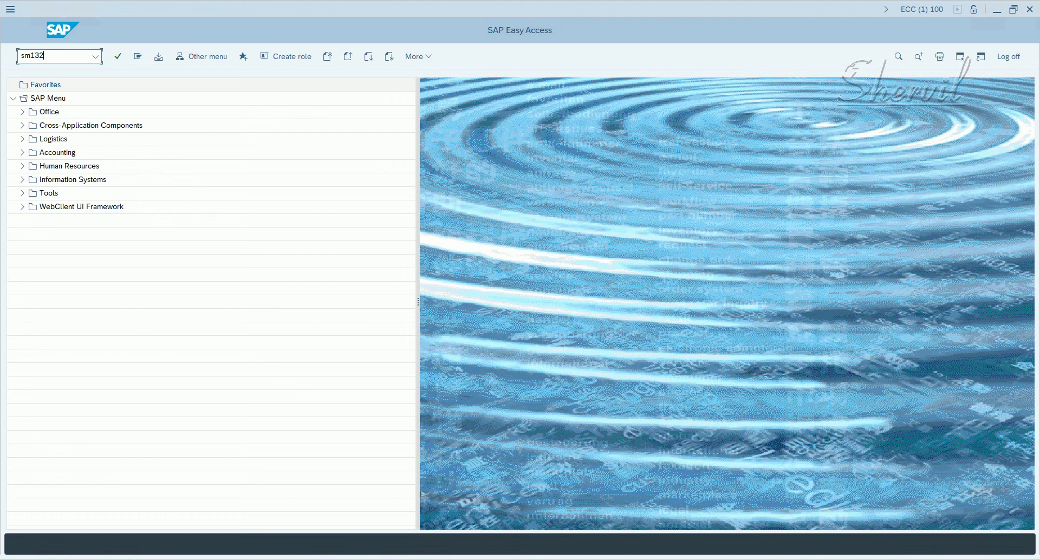
pyautogui.press('Return')
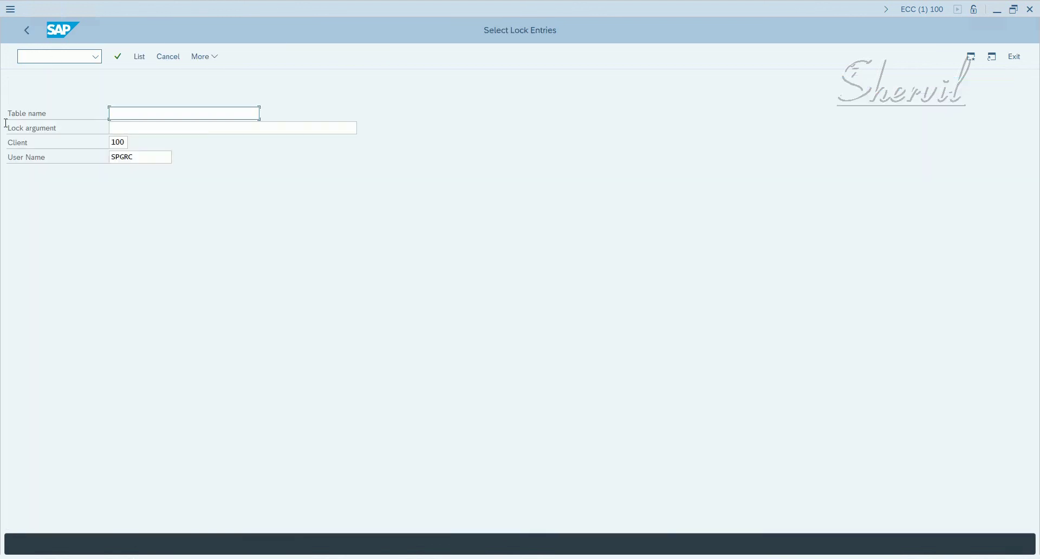
pyautogui.doubleClick(132, 157)
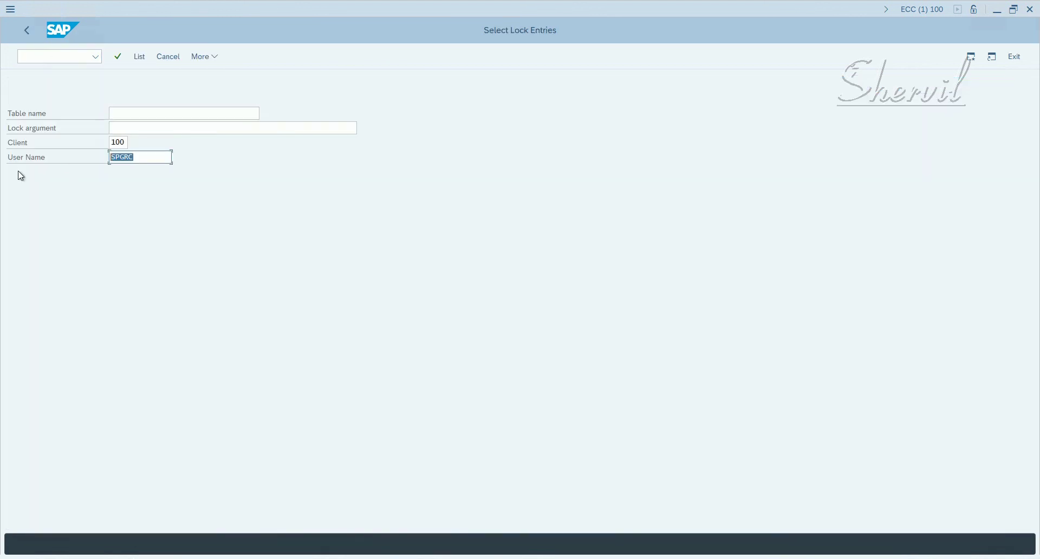
pyautogui.press('BackSpace')
pyautogui.press('Return')
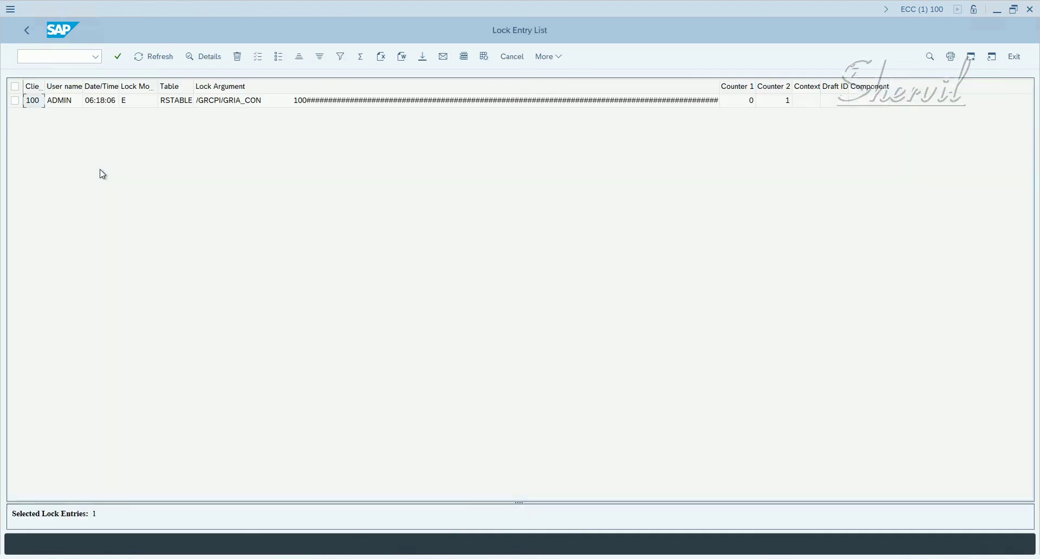
# - Delete the ADMIN lock entry and return to SAP Easy Access
pyautogui.click(15, 102)
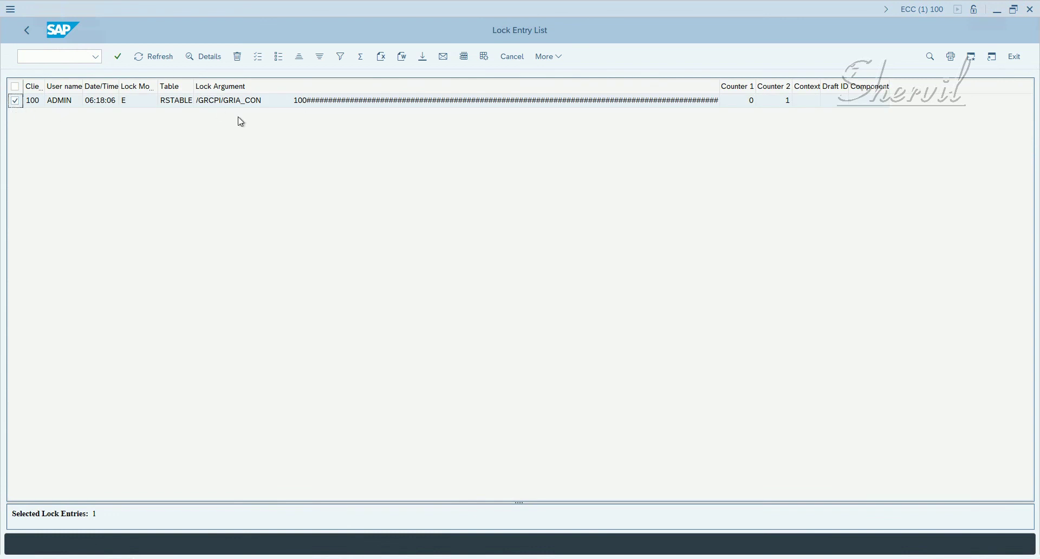
pyautogui.click(237, 56)
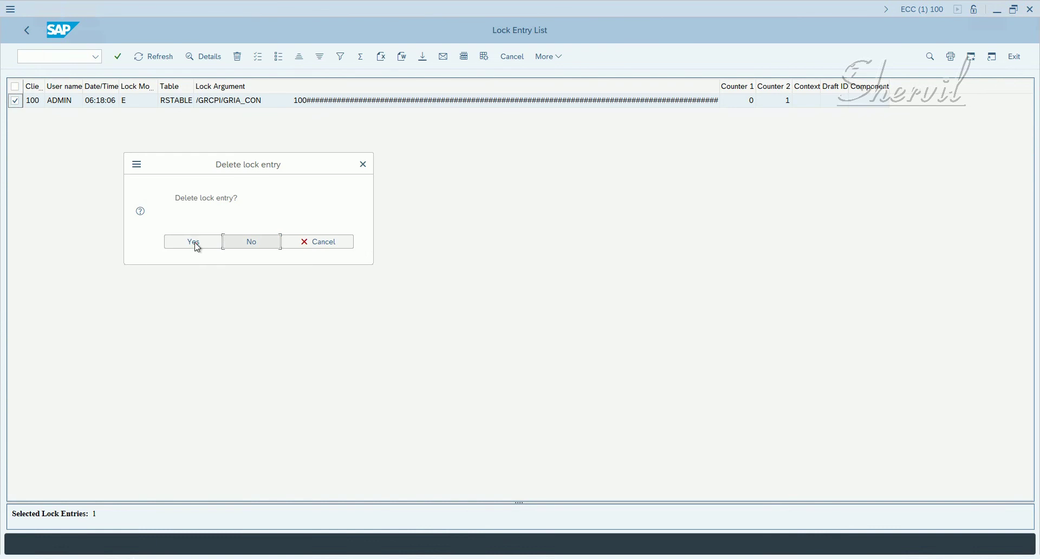
pyautogui.click(196, 243)
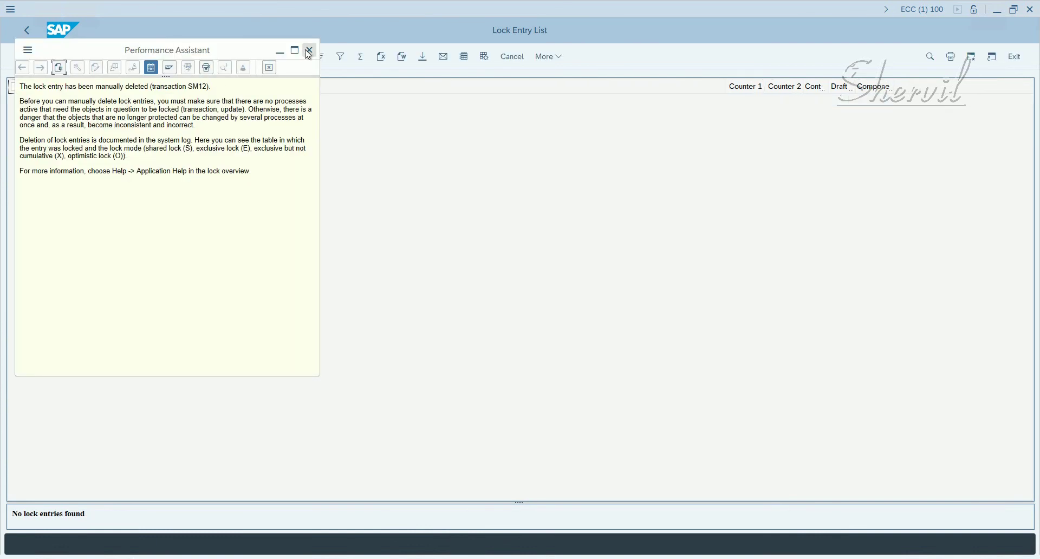
pyautogui.click(309, 50)
pyautogui.click(25, 31)
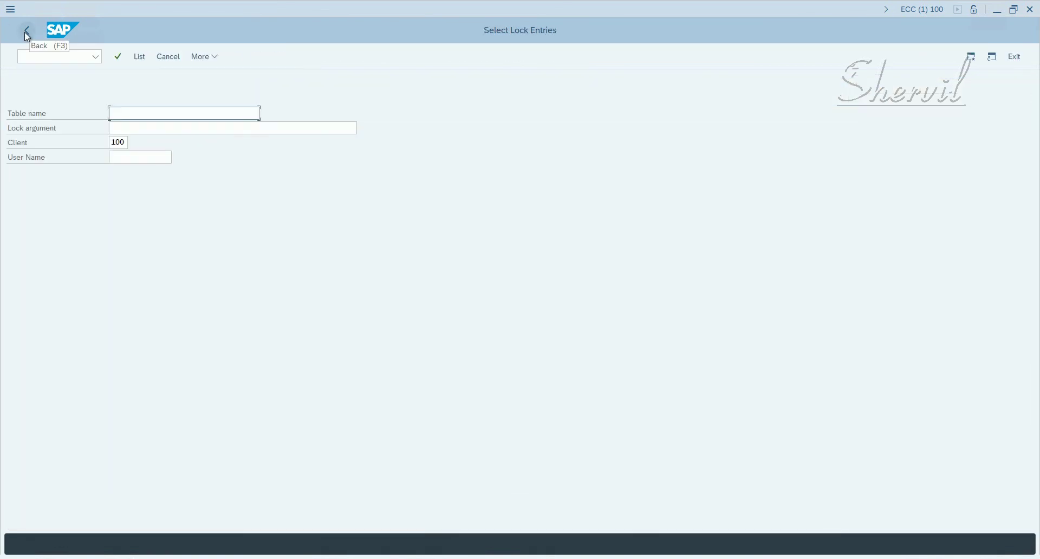
pyautogui.click(27, 33)
pyautogui.write('spro')
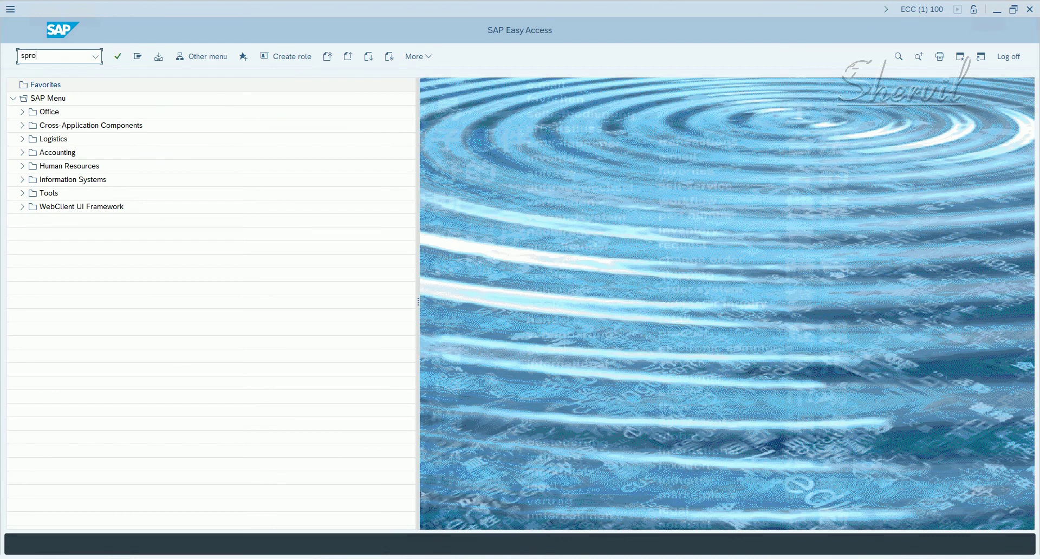
# - Run Maintain Plug-In Configuration Settings under Access Control from the SPRO Reference IMG
pyautogui.press('Return')
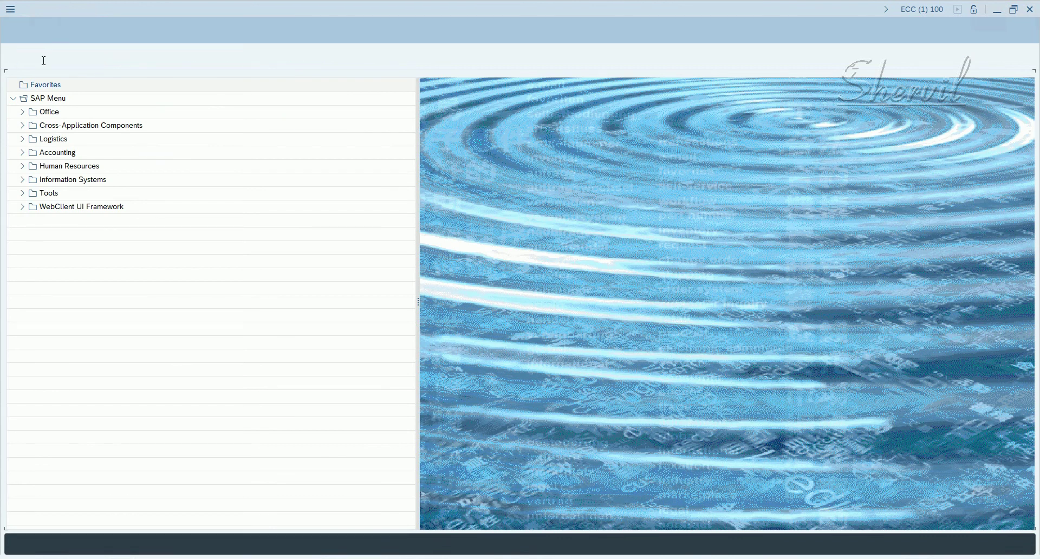
pyautogui.click(181, 60)
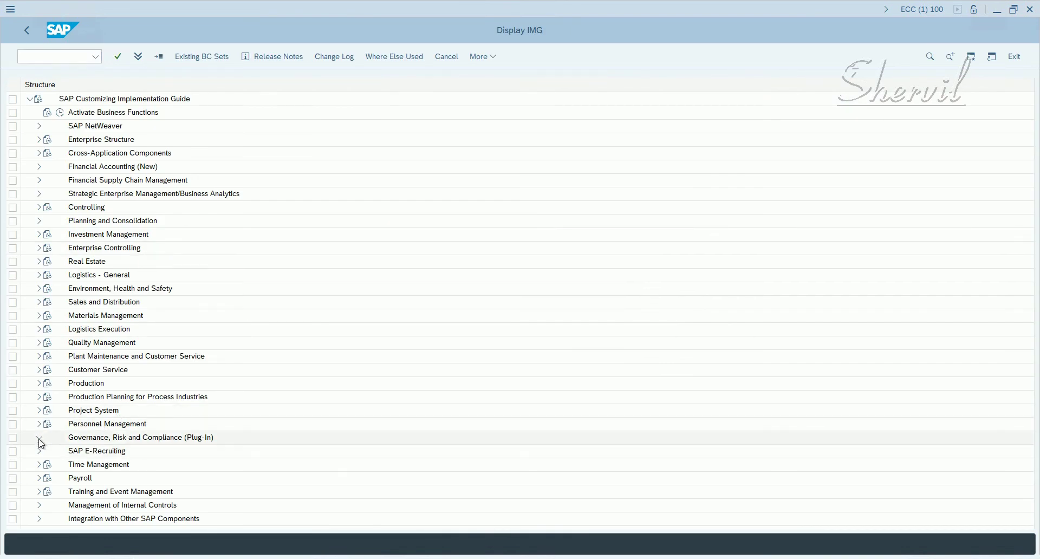
pyautogui.click(39, 438)
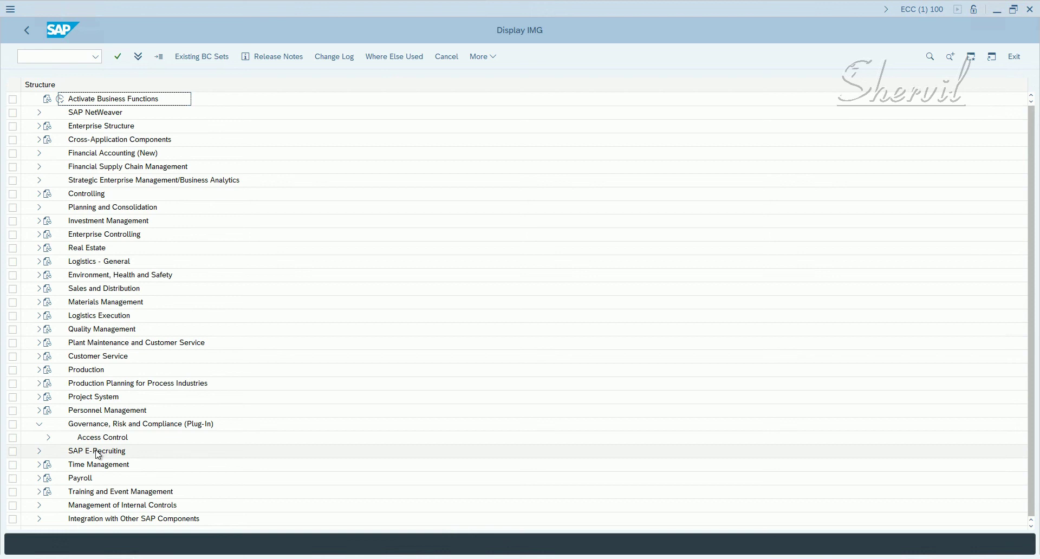
pyautogui.click(48, 438)
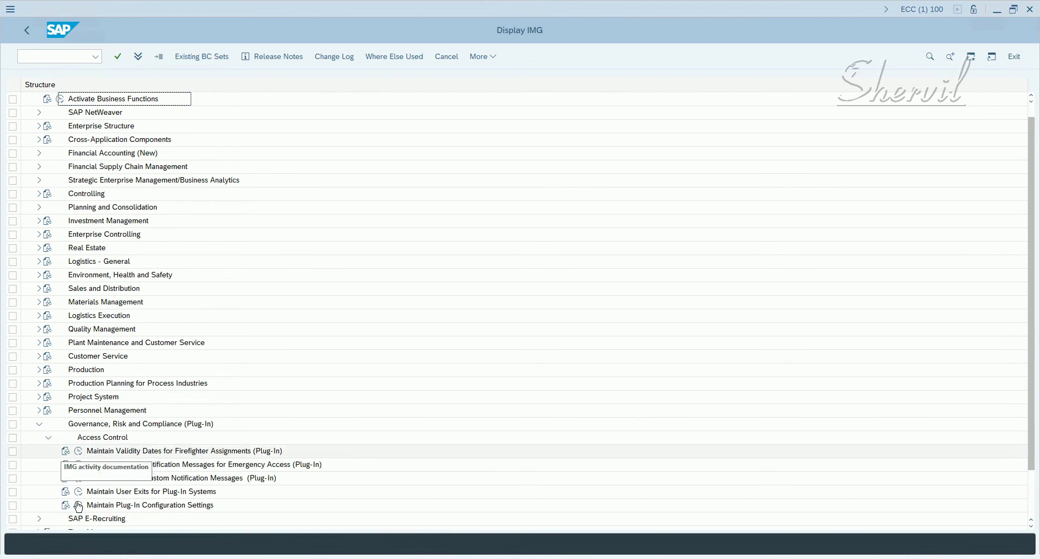
pyautogui.scroll(-1, 108, 487)
pyautogui.click(142, 480)
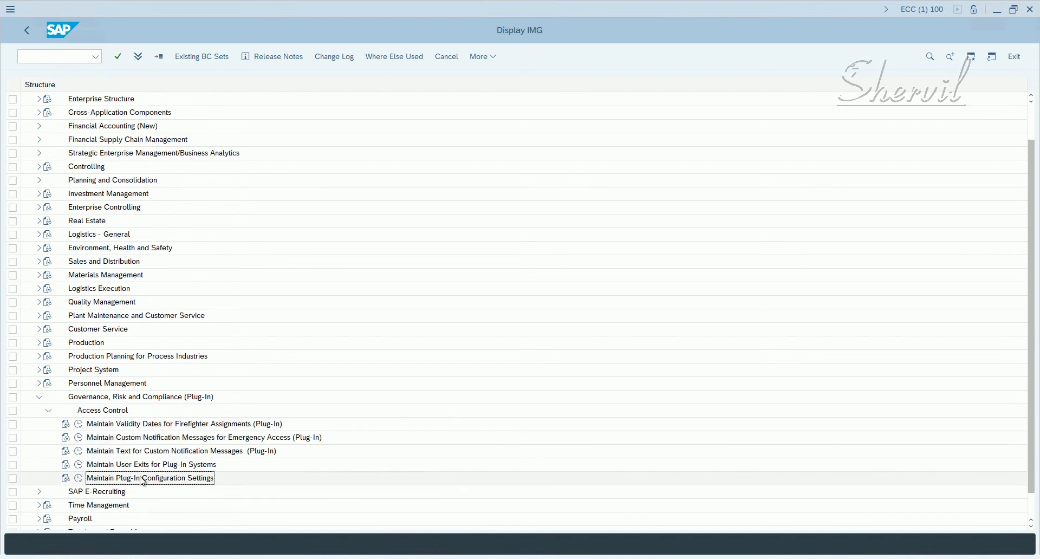
pyautogui.click(79, 478)
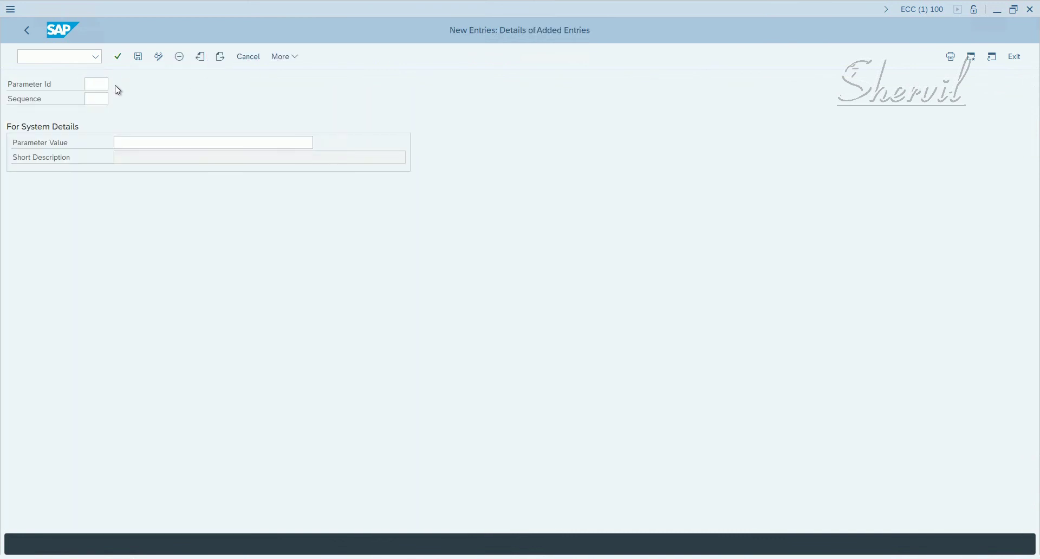
# - Browse the Parameter Id value help for 4001, 4008 and 4010, then cancel the new entry
pyautogui.click(118, 87)
pyautogui.scroll(-3, 156, 270)
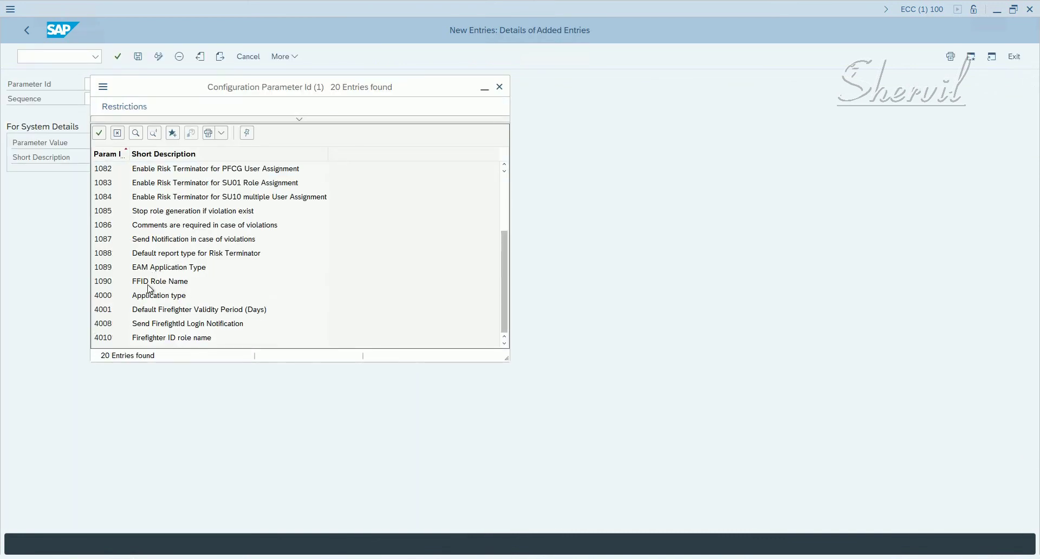
pyautogui.click(109, 323)
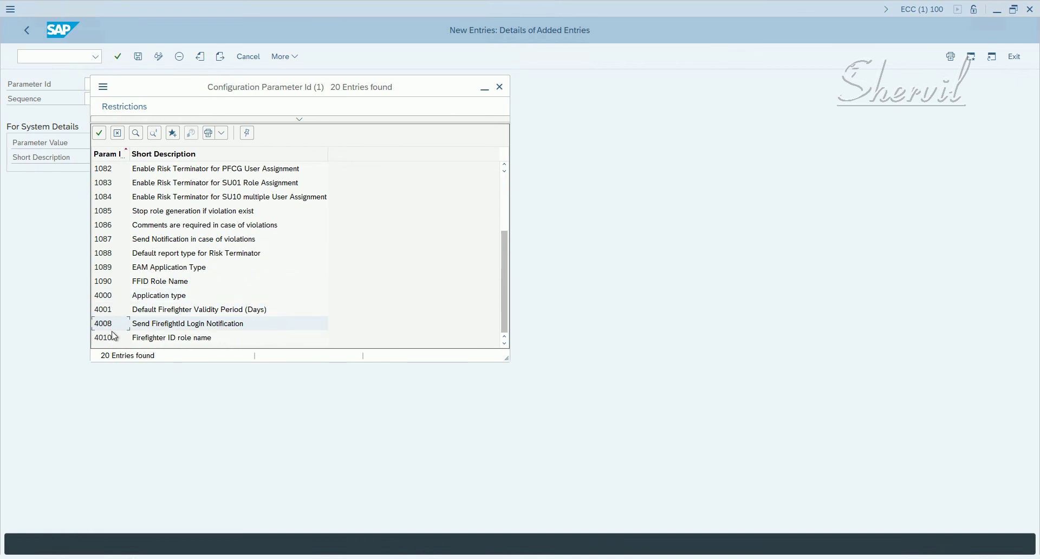
pyautogui.click(148, 329)
pyautogui.click(162, 311)
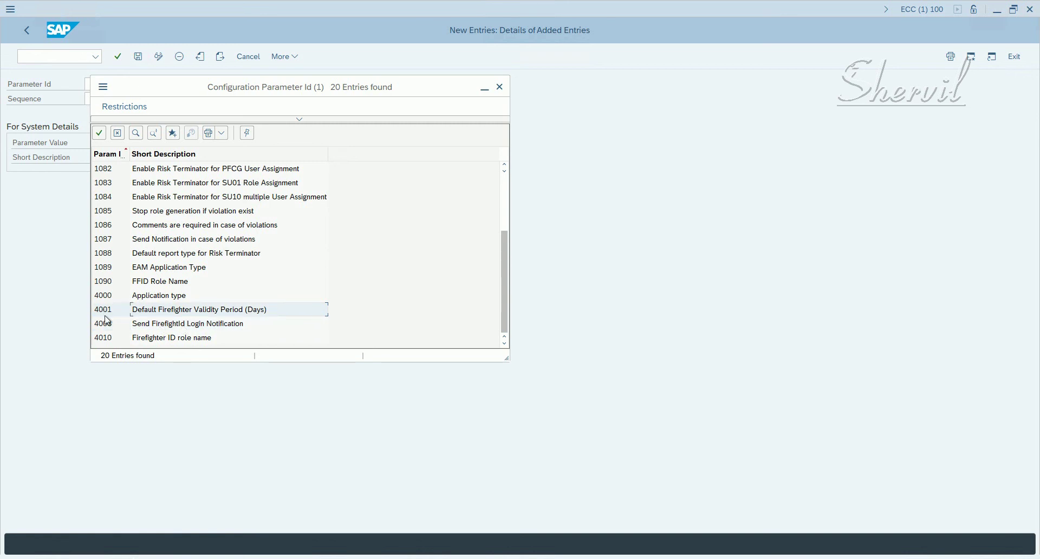
pyautogui.click(107, 339)
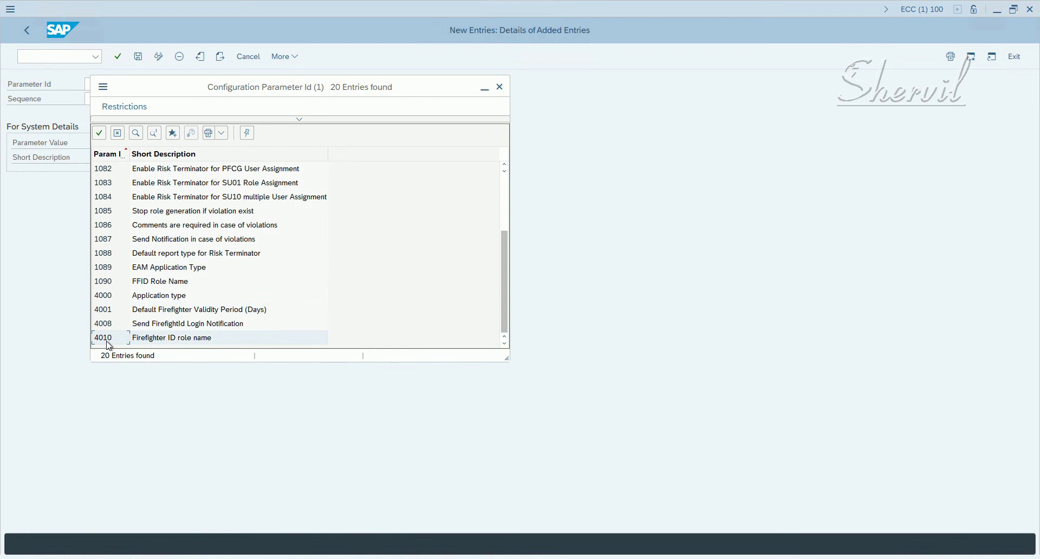
pyautogui.click(499, 88)
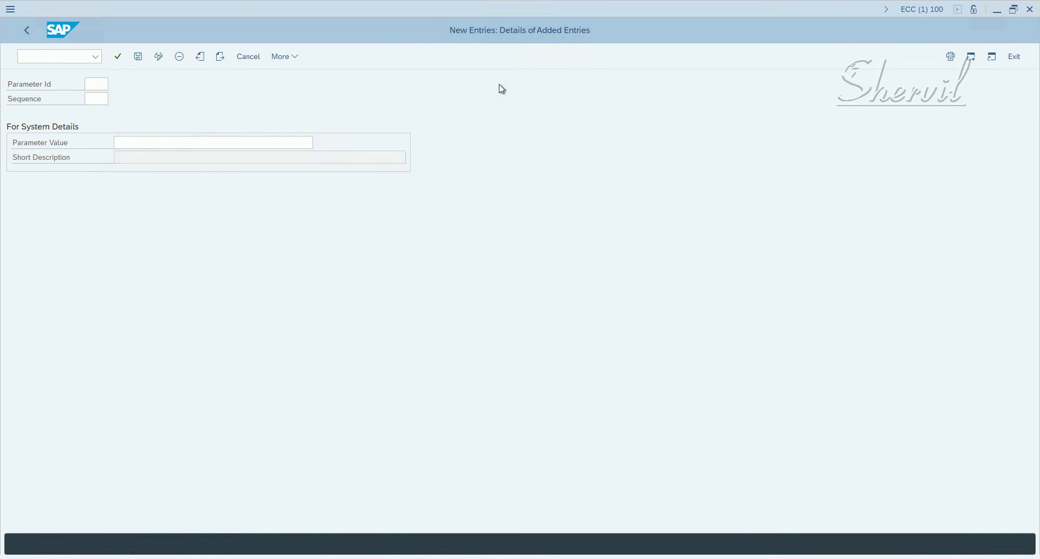
pyautogui.click(258, 61)
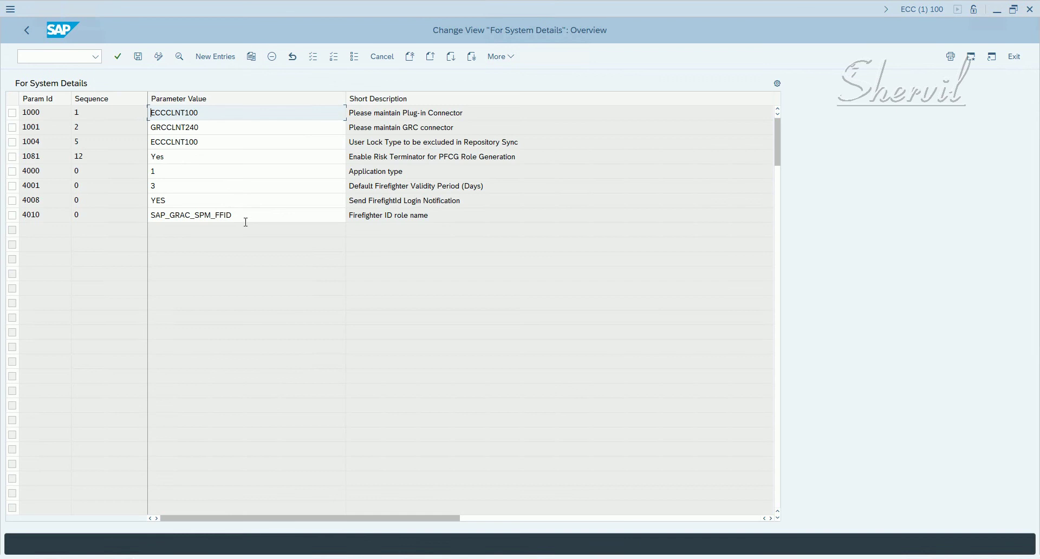
pyautogui.moveTo(245, 215); pyautogui.dragTo(136, 215)
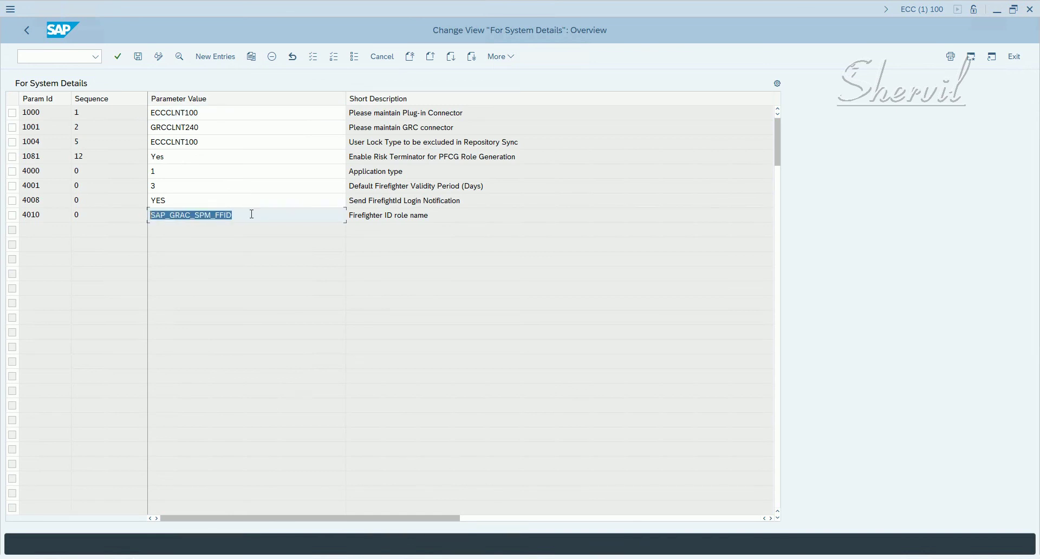
pyautogui.moveTo(52, 215); pyautogui.dragTo(4, 213)
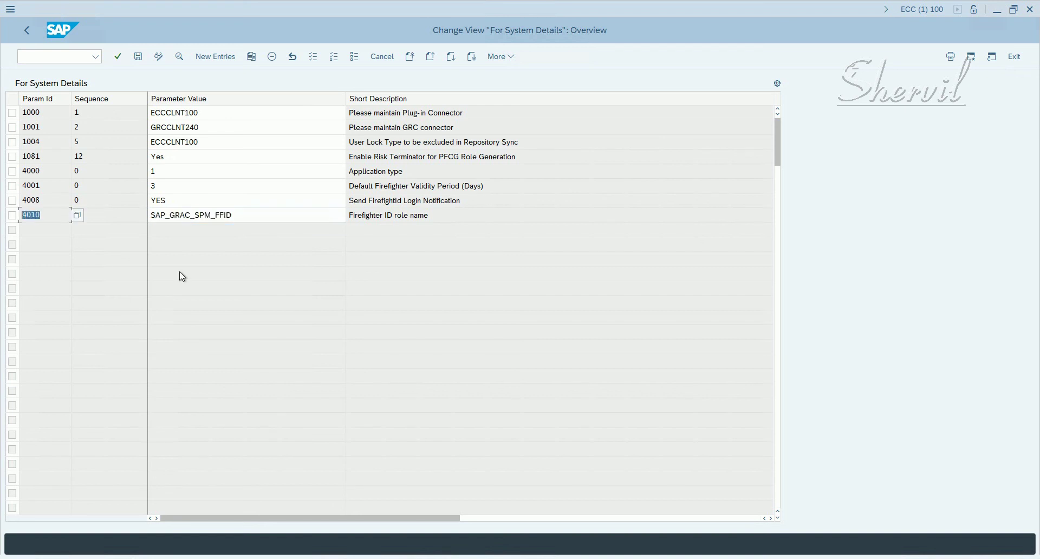